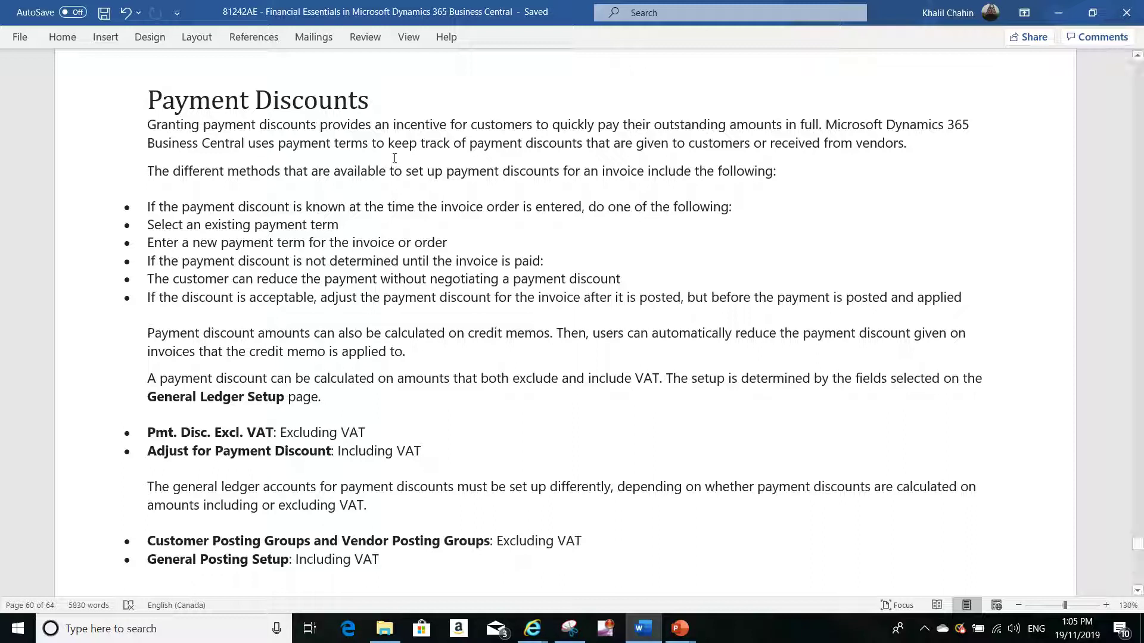
Read through the Payment Discounts section, including the Payment Terms, General Ledger Setup and General Posting Setup illustrations
scroll(394, 161, "down", 10)
scroll(393, 162, "down", 3)
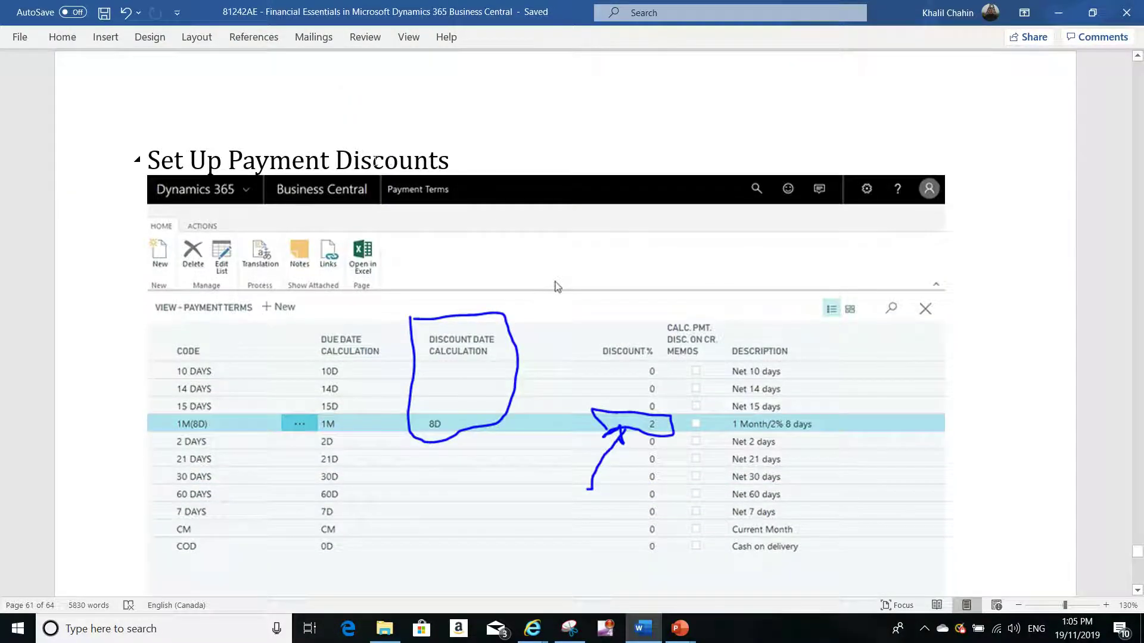
scroll(372, 162, "down", 1)
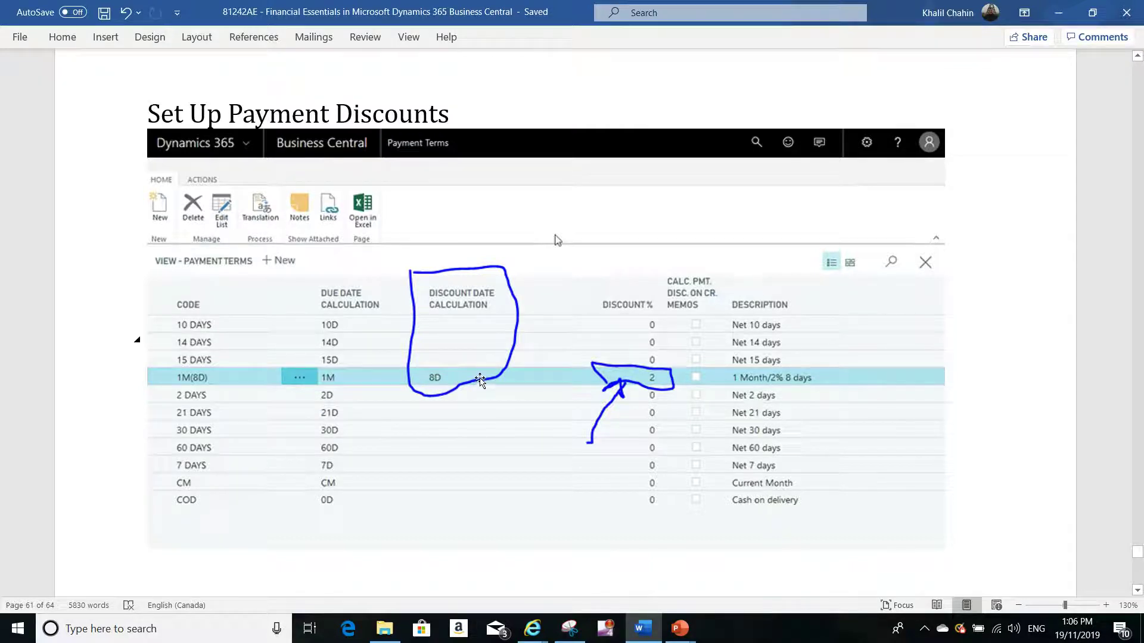
scroll(480, 381, "down", 10)
scroll(481, 381, "down", 5)
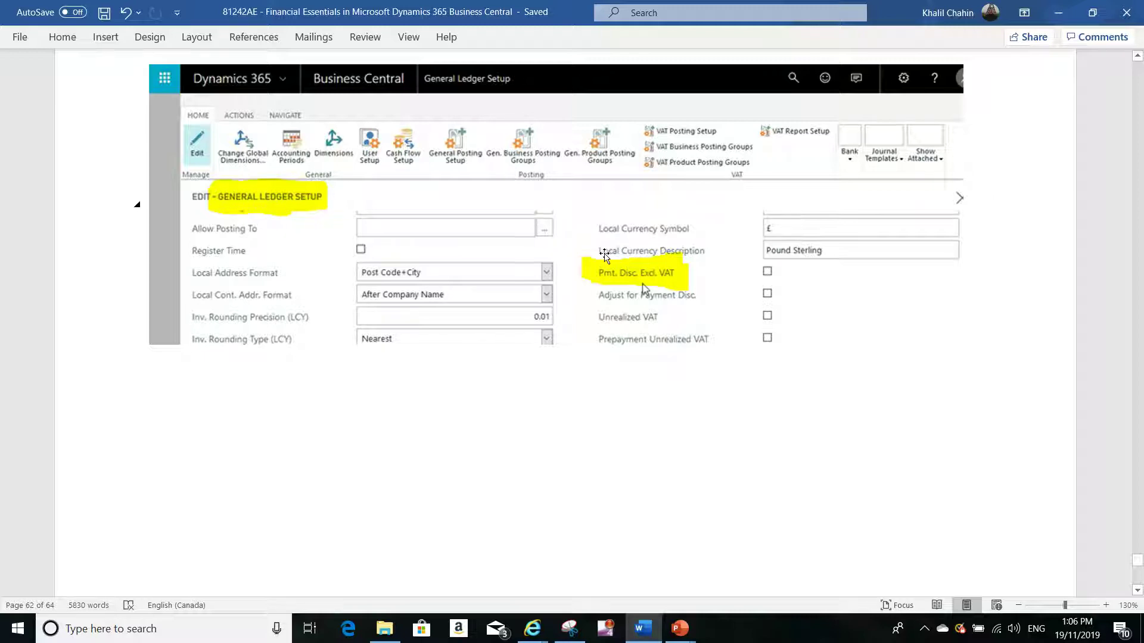
scroll(600, 262, "down", 10)
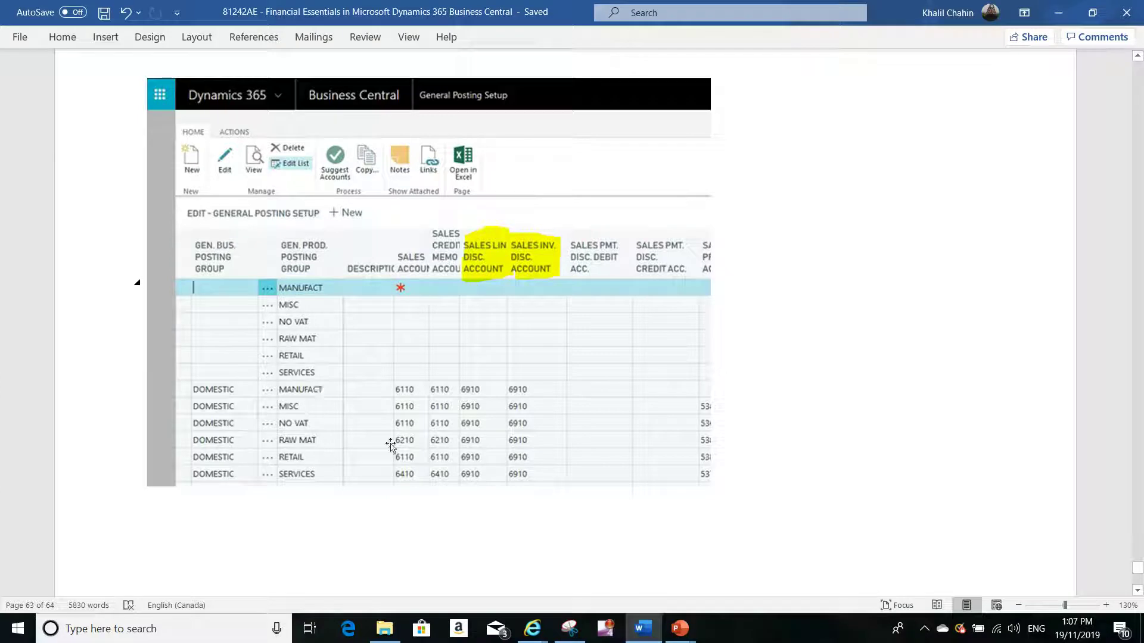
Examine the General Posting Setup discount account columns and the Payment Discount Setup comparison excluding and including VAT
left_click(1105, 607)
left_click(1105, 605)
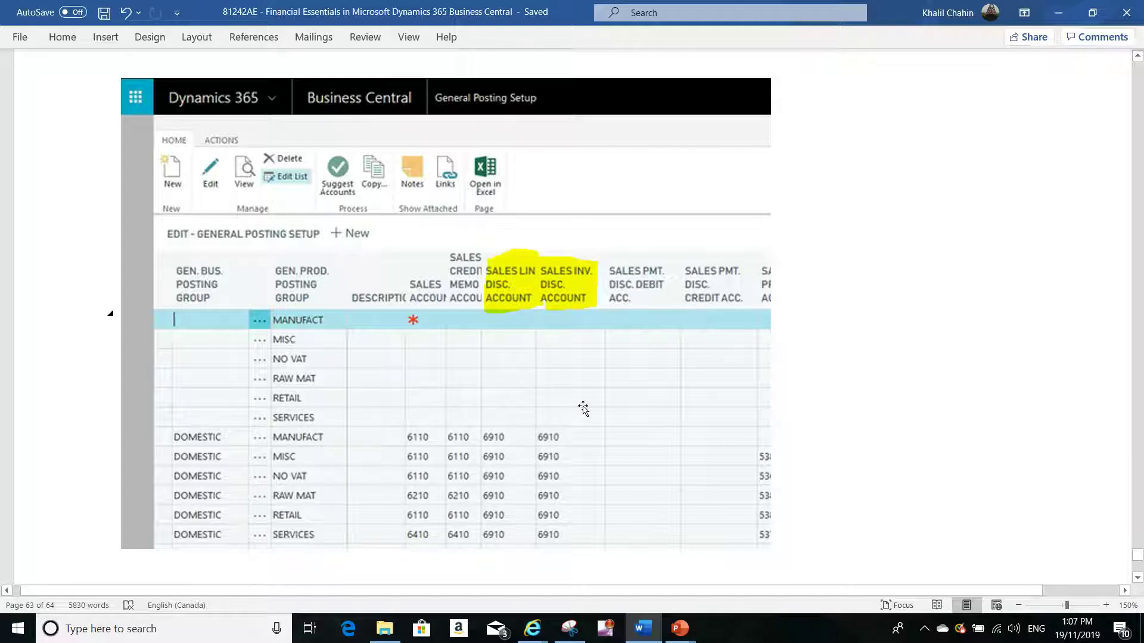
scroll(557, 314, "down", 3)
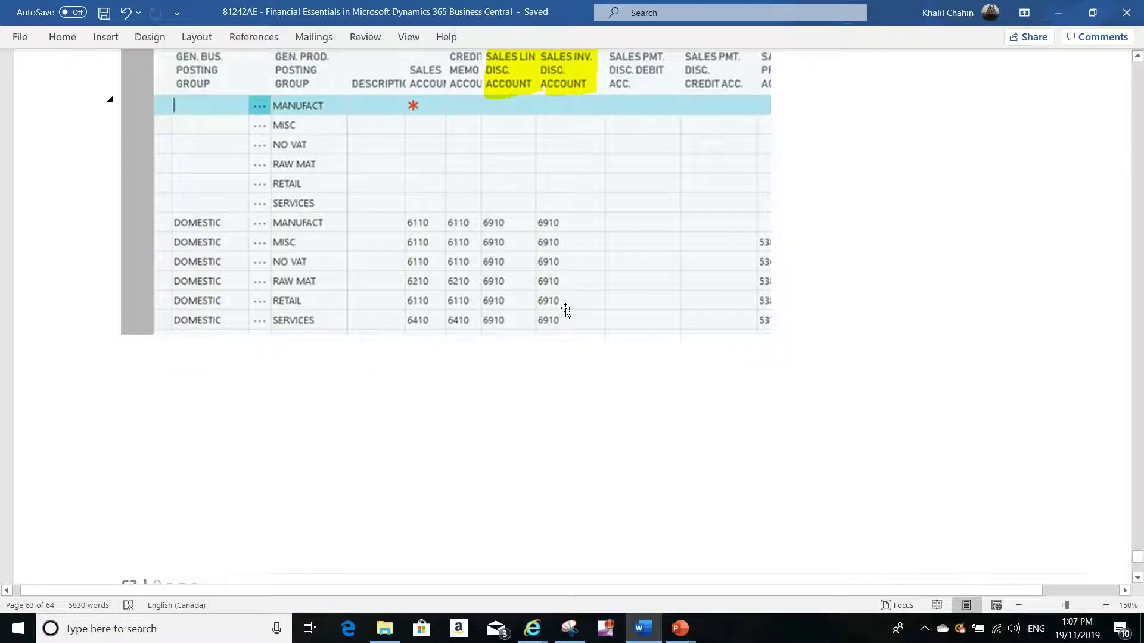
scroll(566, 309, "down", 8)
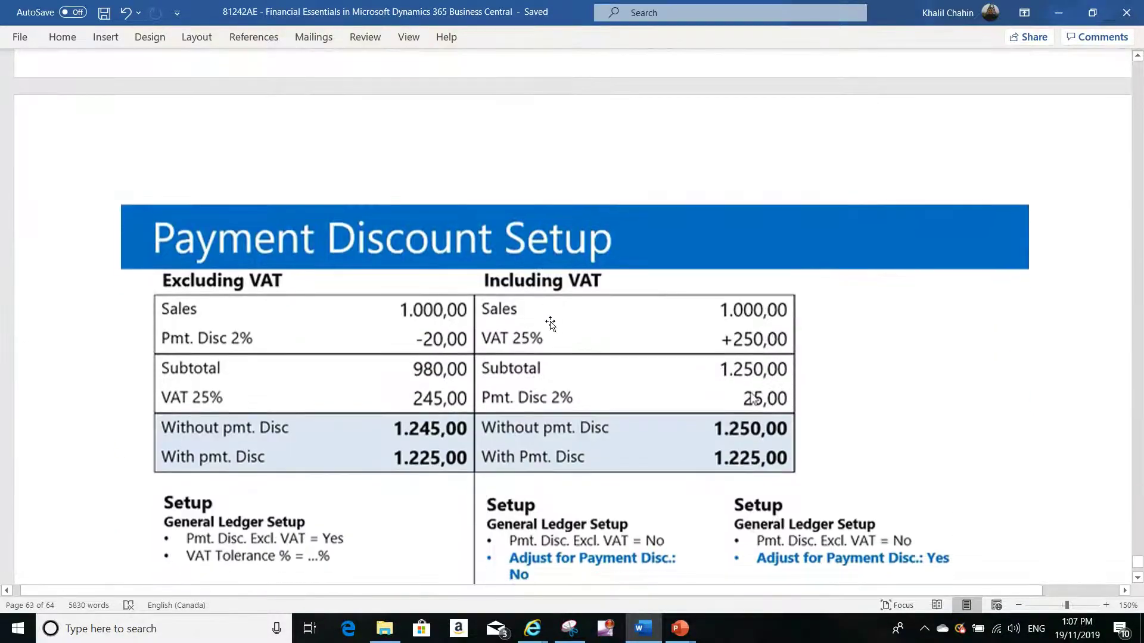
scroll(549, 323, "down", 2)
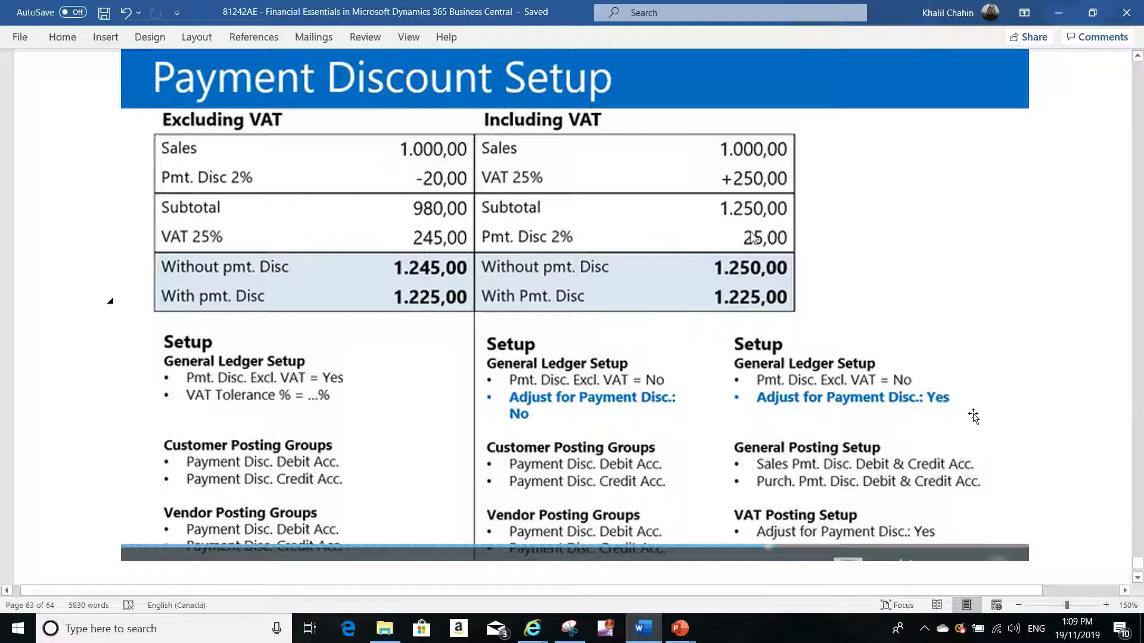
scroll(799, 387, "down", 4)
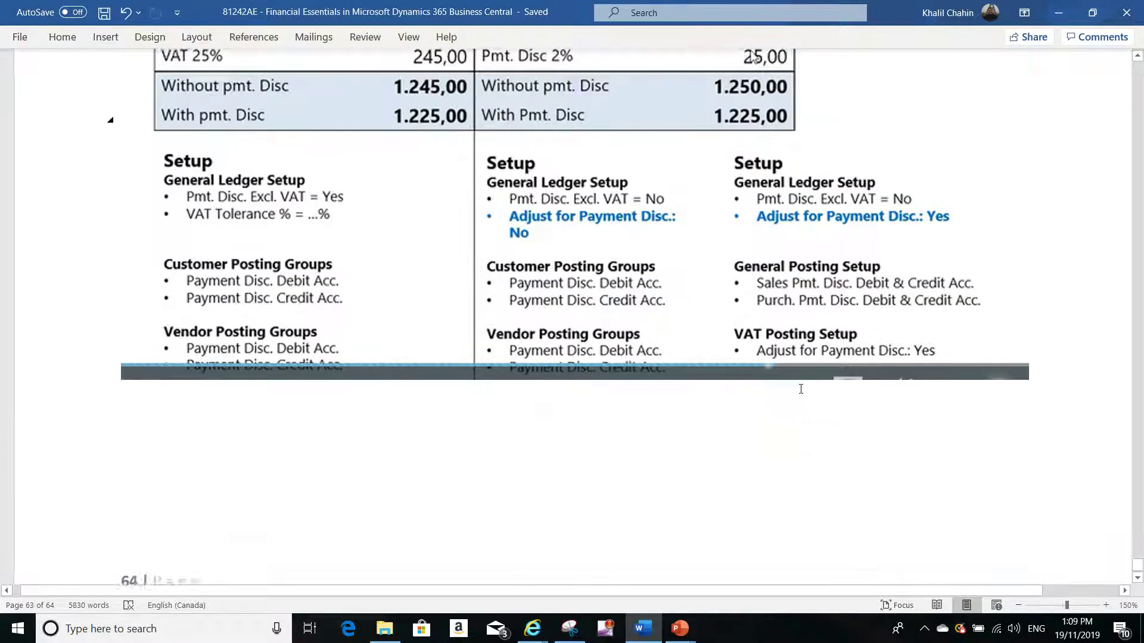
scroll(800, 392, "up", 1)
scroll(799, 391, "up", 3)
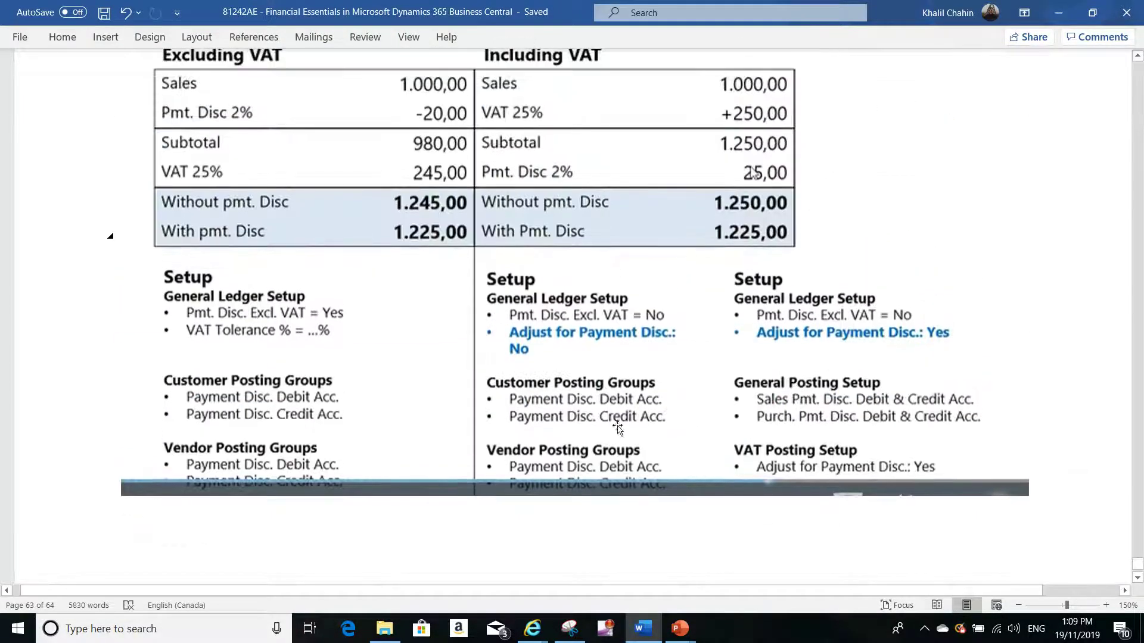
Switch to Dynamics 365 Business Central and search for "payment terms" to review the Payment Terms page, closing it when done
mouse_move(526, 630)
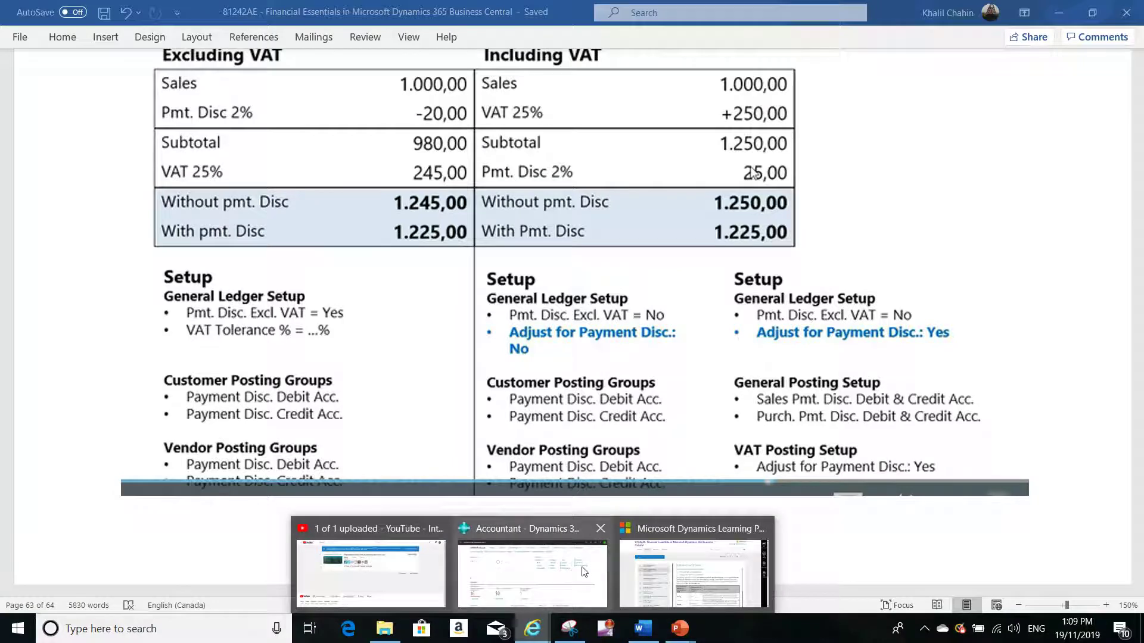
left_click(535, 570)
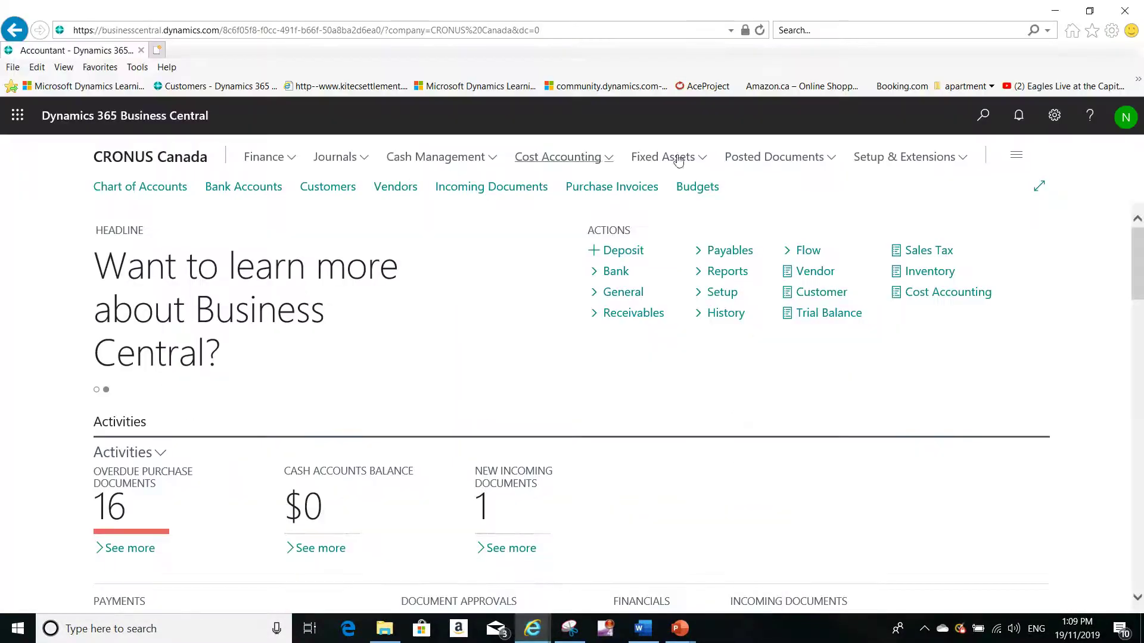
left_click(984, 113)
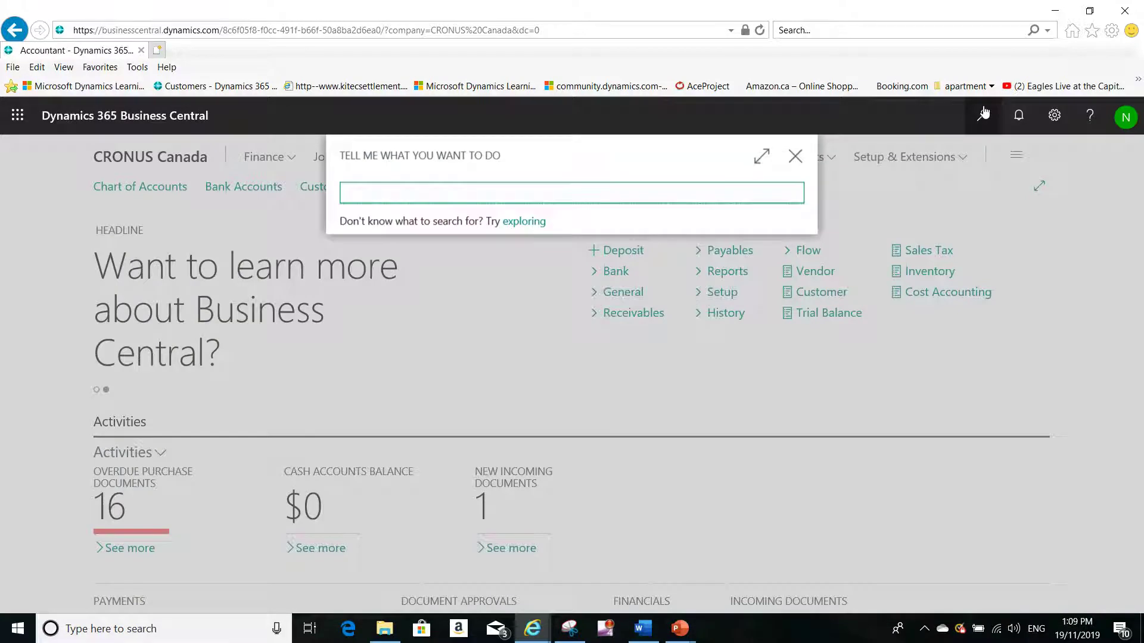
type("payment")
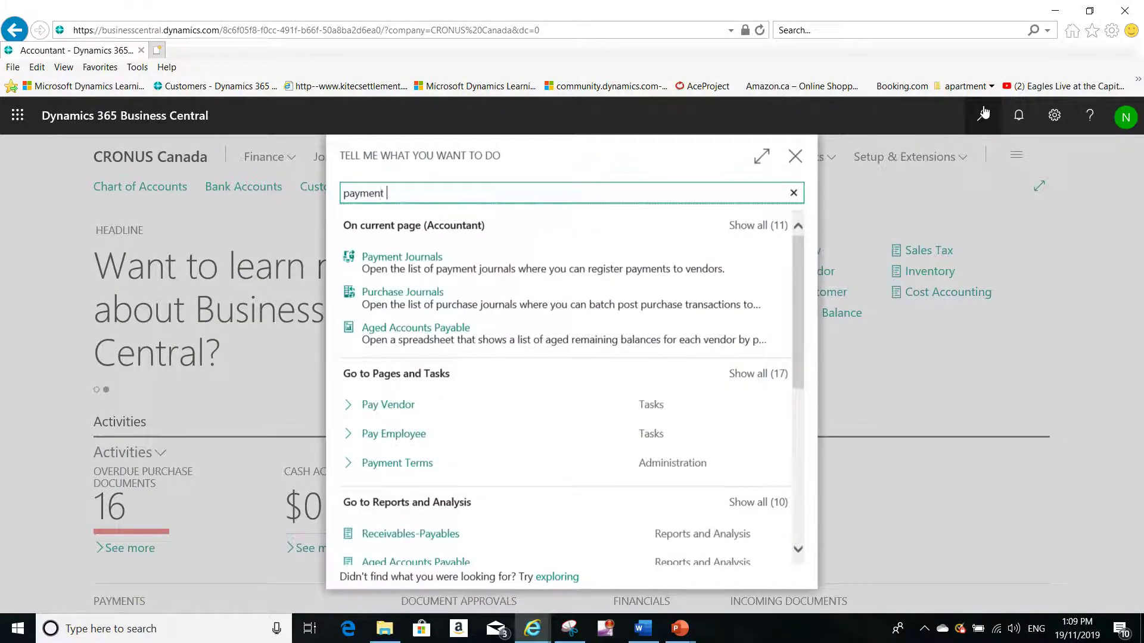
key("BackSpace")
key("BackSpace")
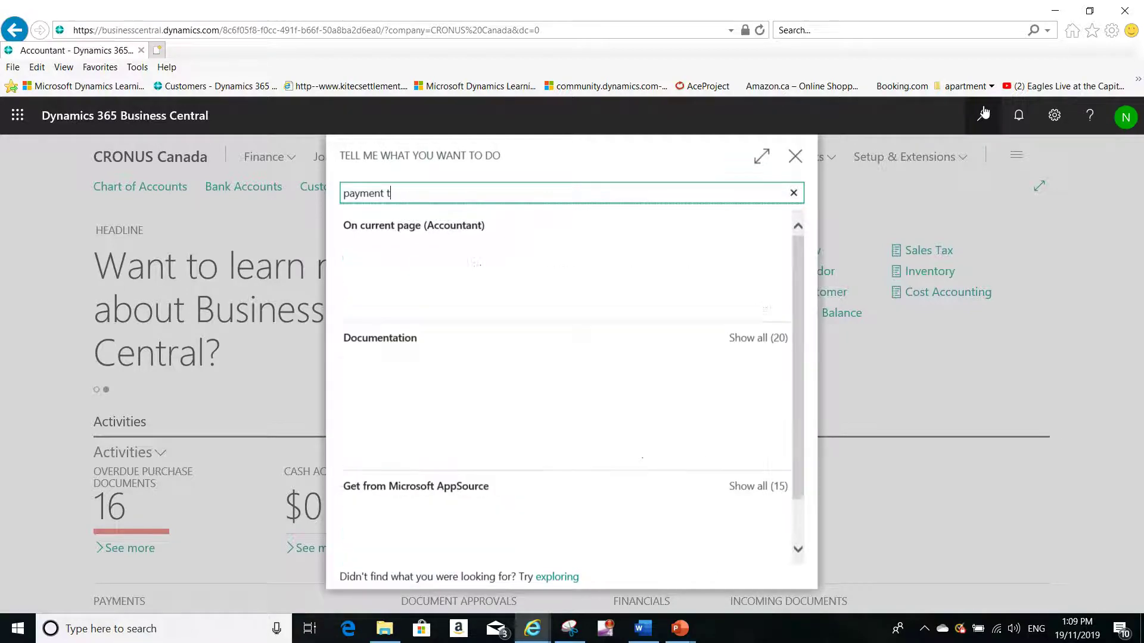
type("erms")
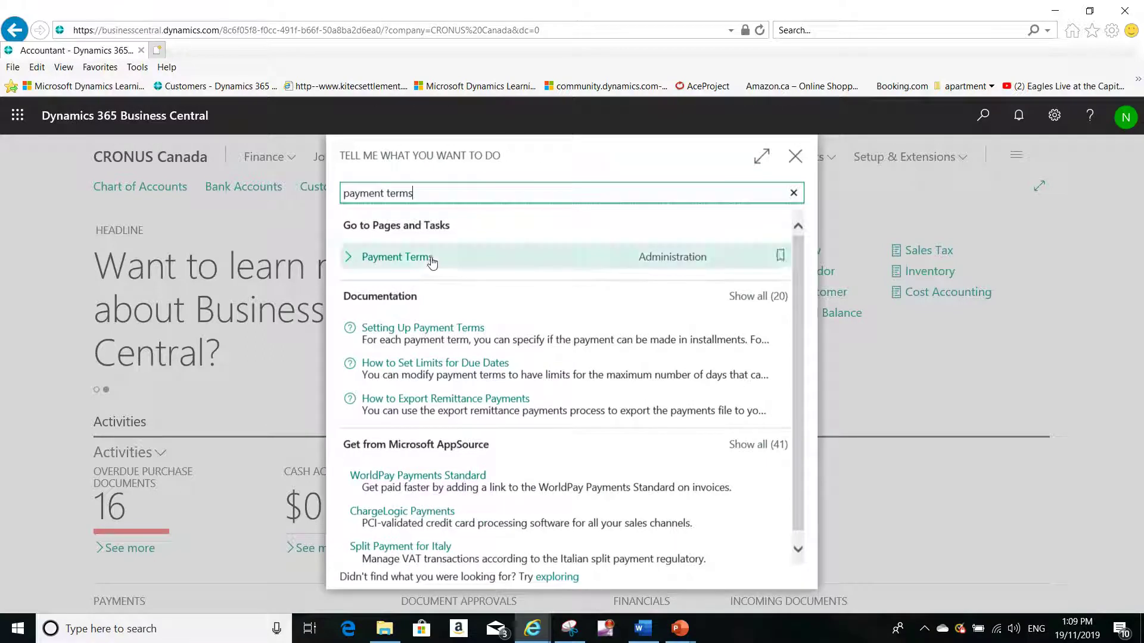
left_click(431, 262)
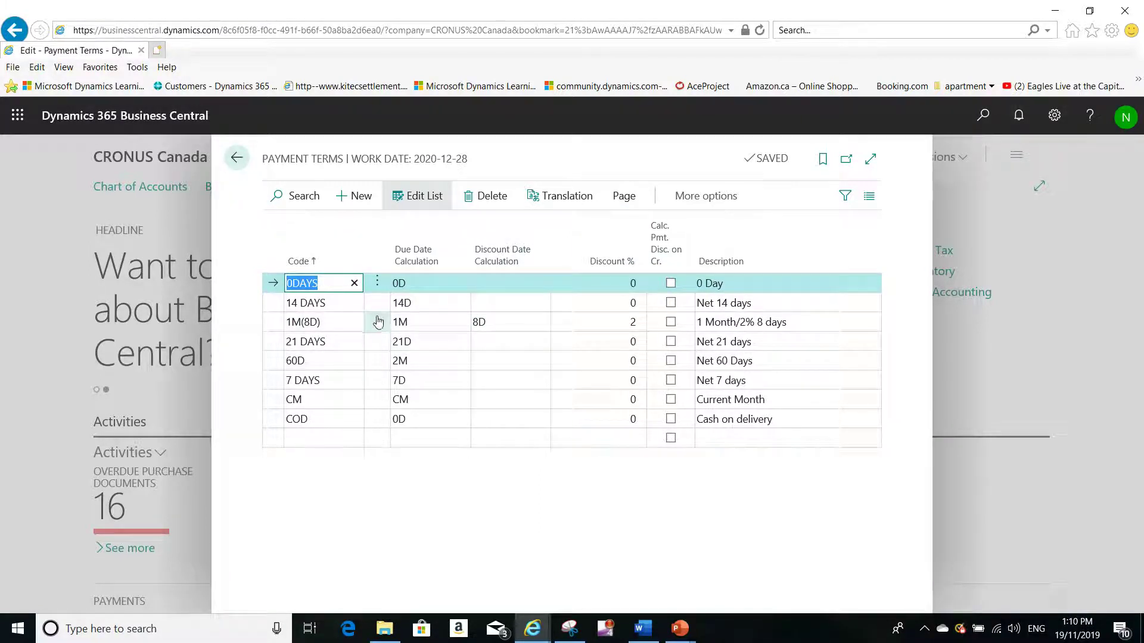
key("Escape")
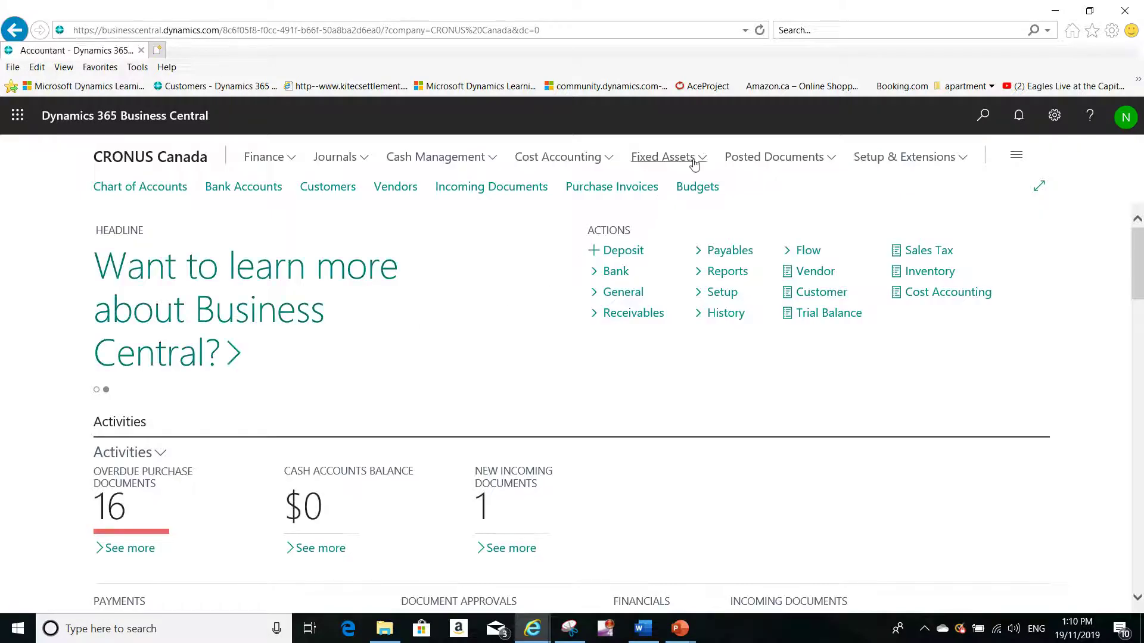
Search for "customer", and from the Customers list open the customer card of Litware, Inc
left_click(981, 115)
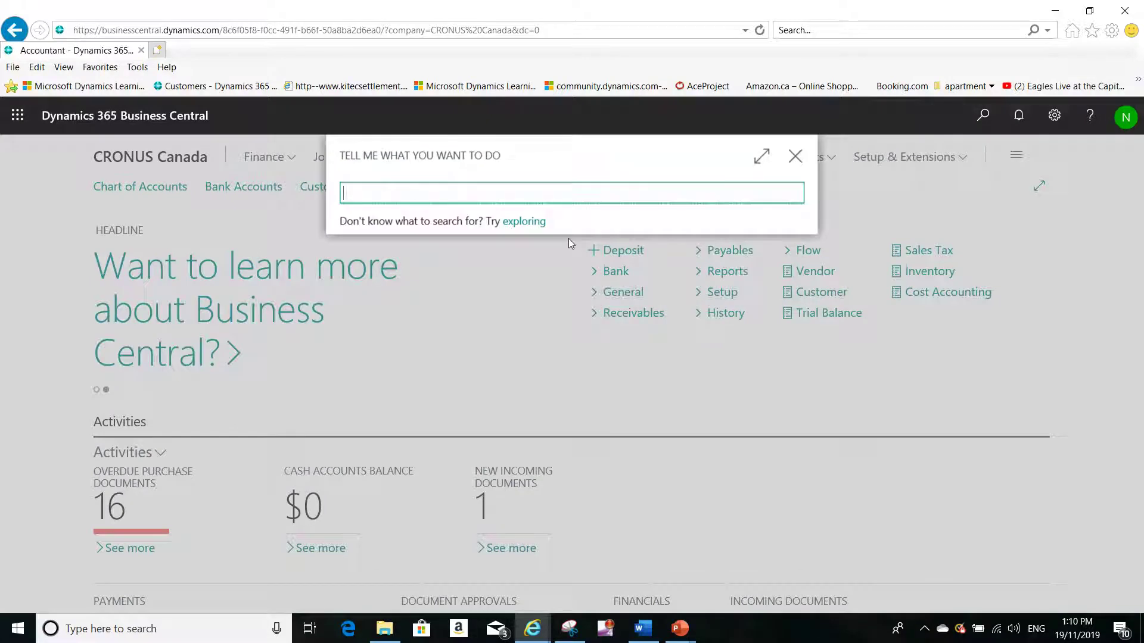
type("custer")
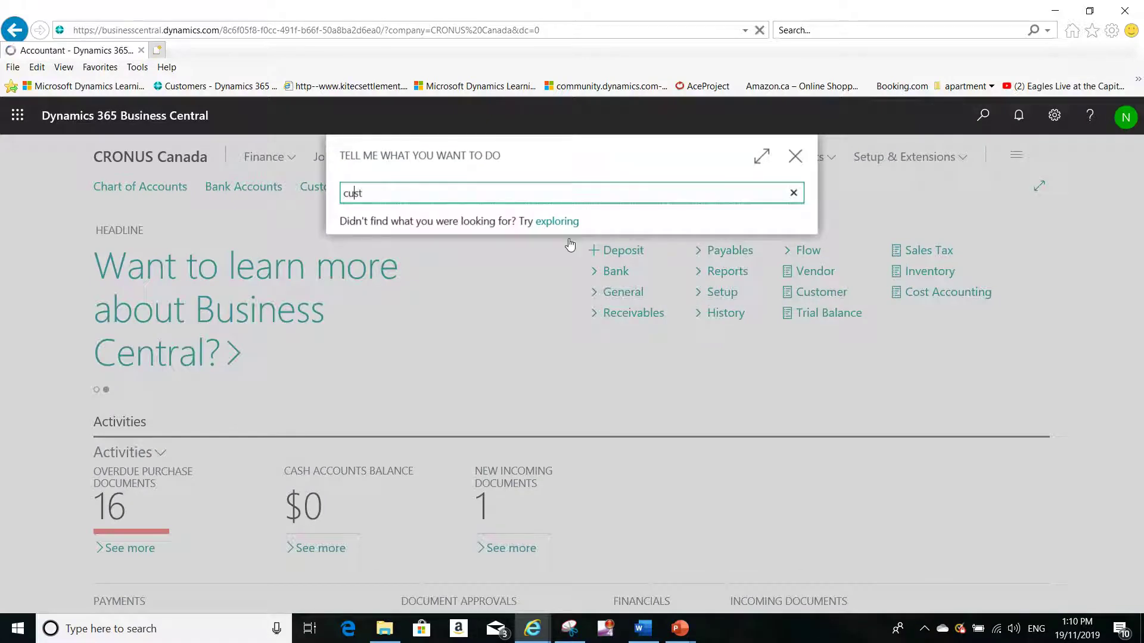
key("BackSpace")
key("BackSpace")
key("BackSpace")
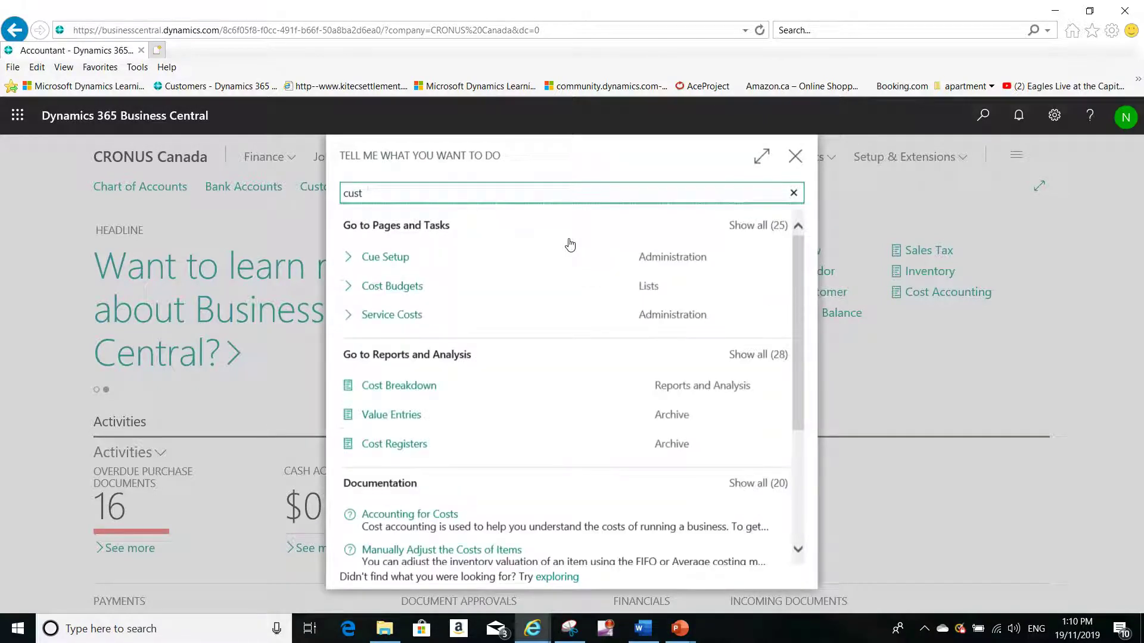
type("omer")
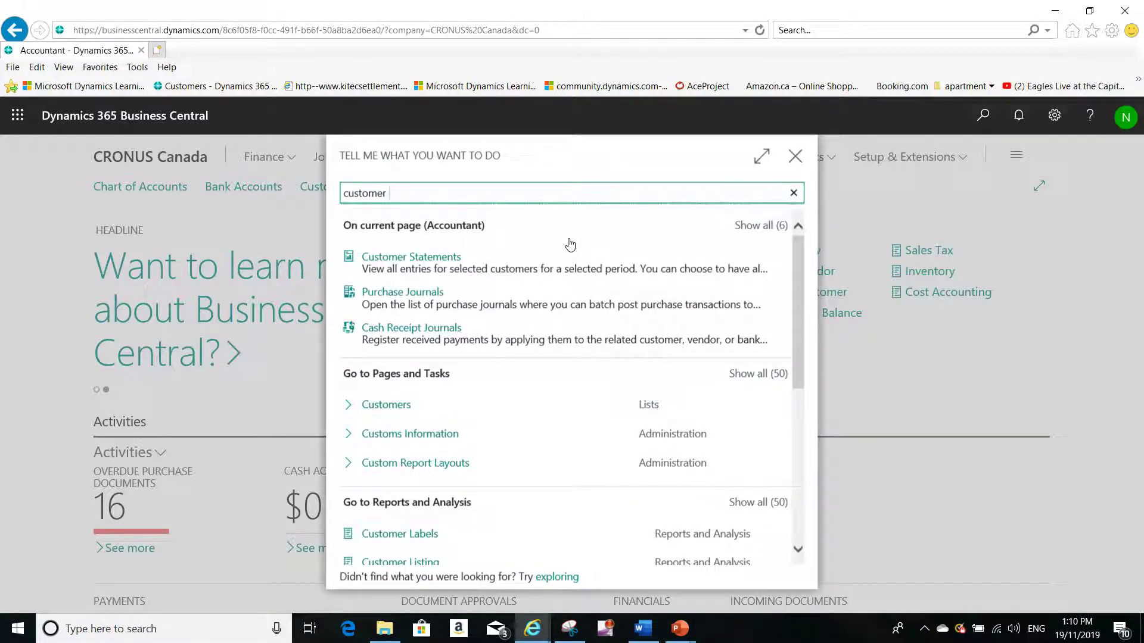
left_click(379, 405)
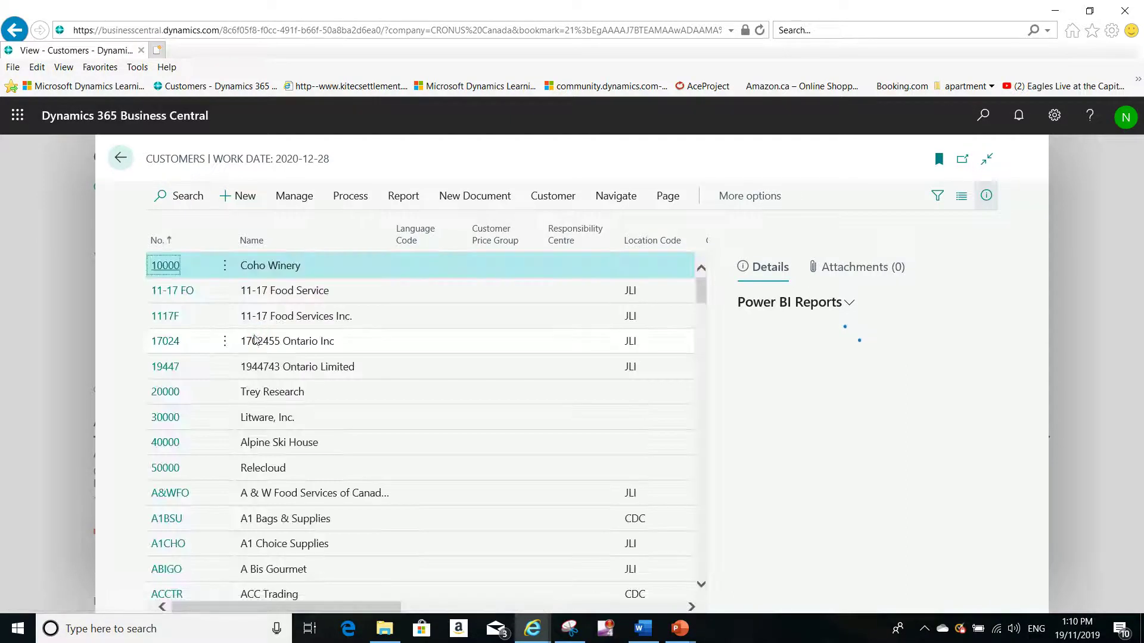
left_click(166, 420)
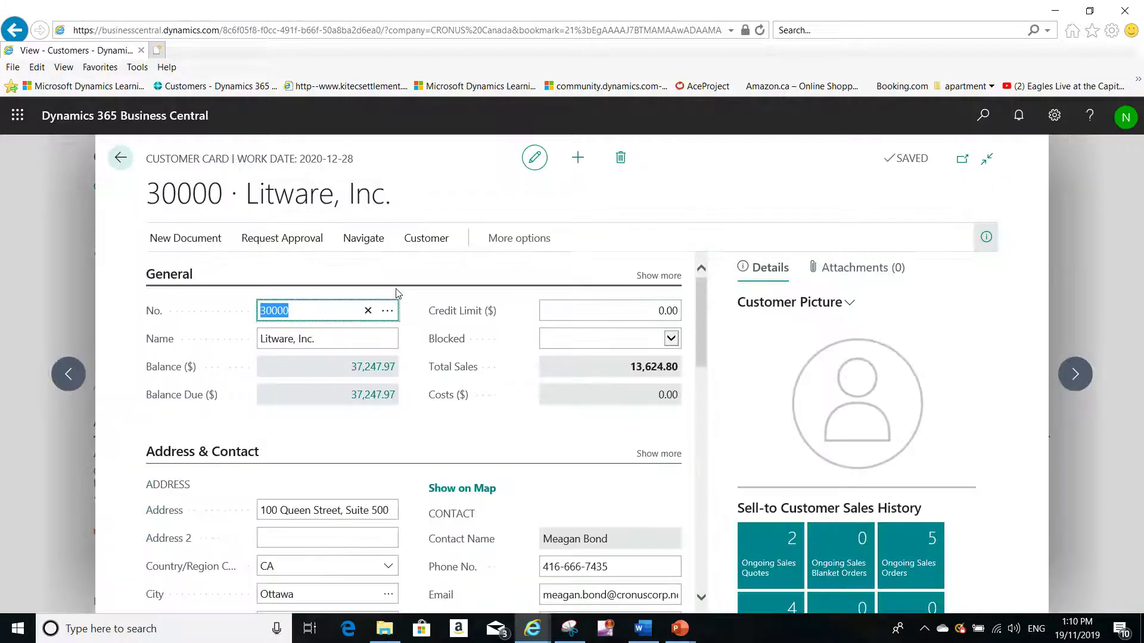
Check the Payment Terms Code in the Payments section of the Litware, Inc. customer card and close the card
scroll(389, 321, "down", 5)
scroll(389, 331, "down", 4)
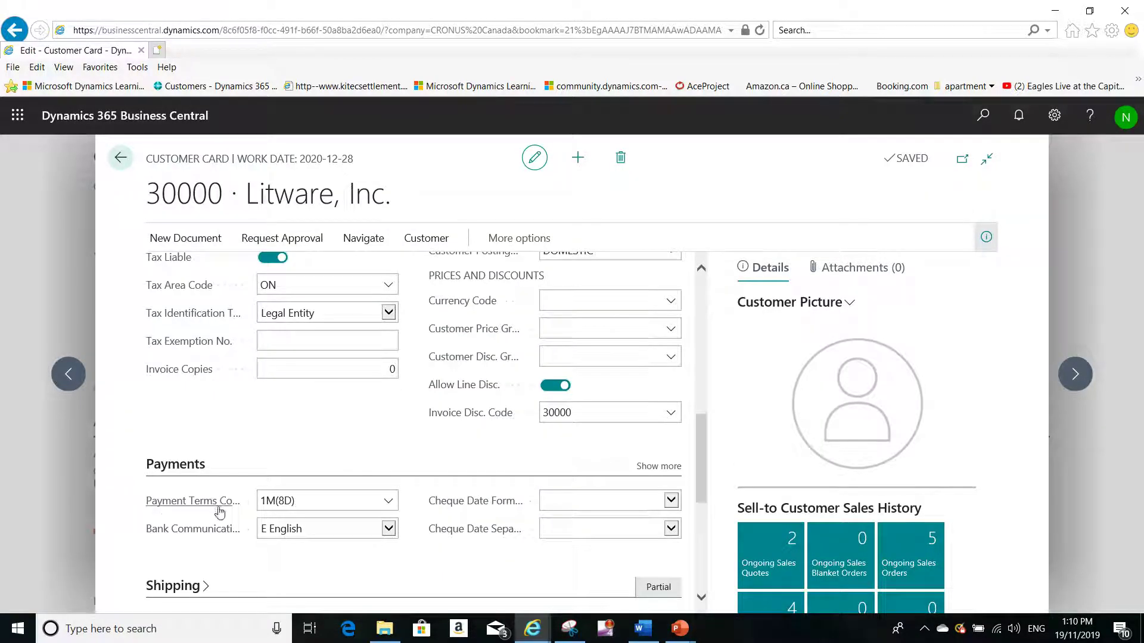
left_click(266, 504)
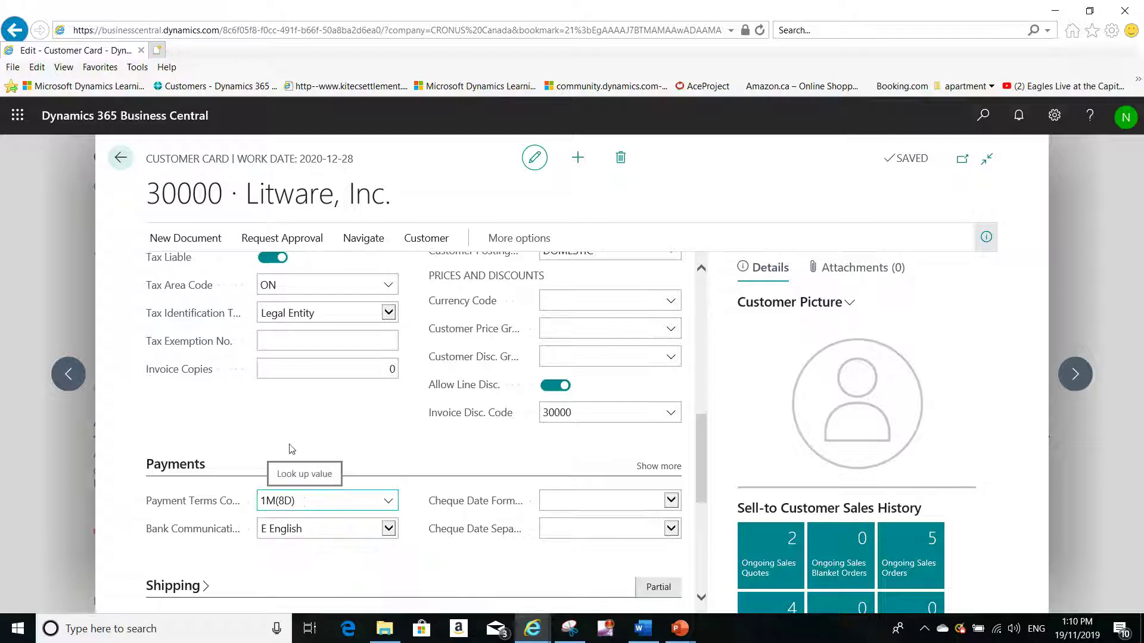
left_click(216, 200)
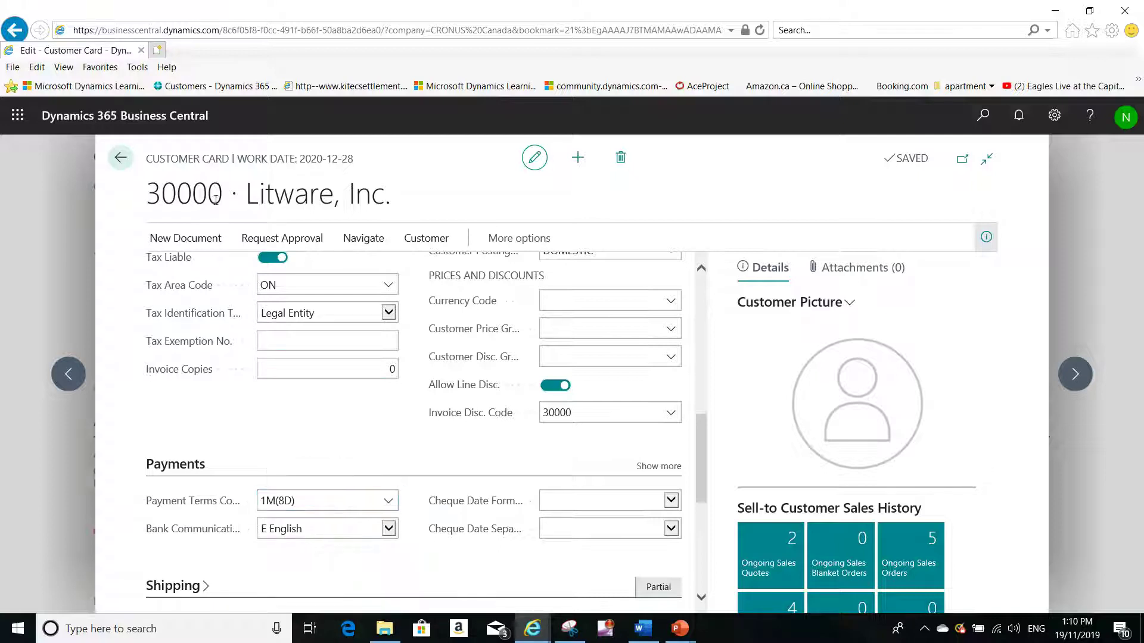
left_click(292, 503)
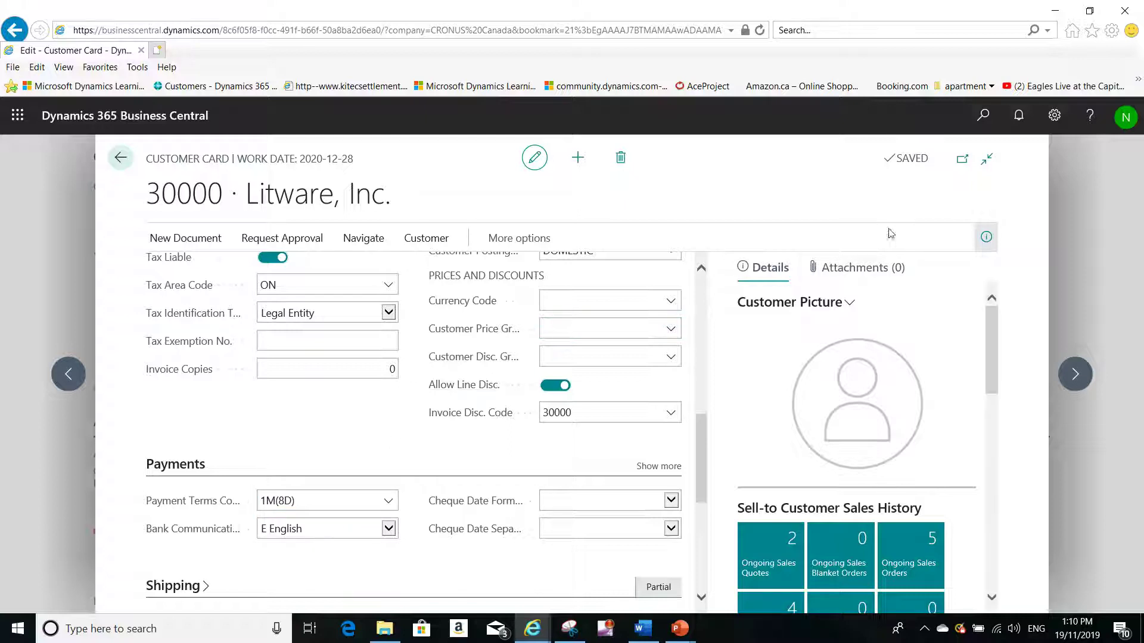
key("Escape")
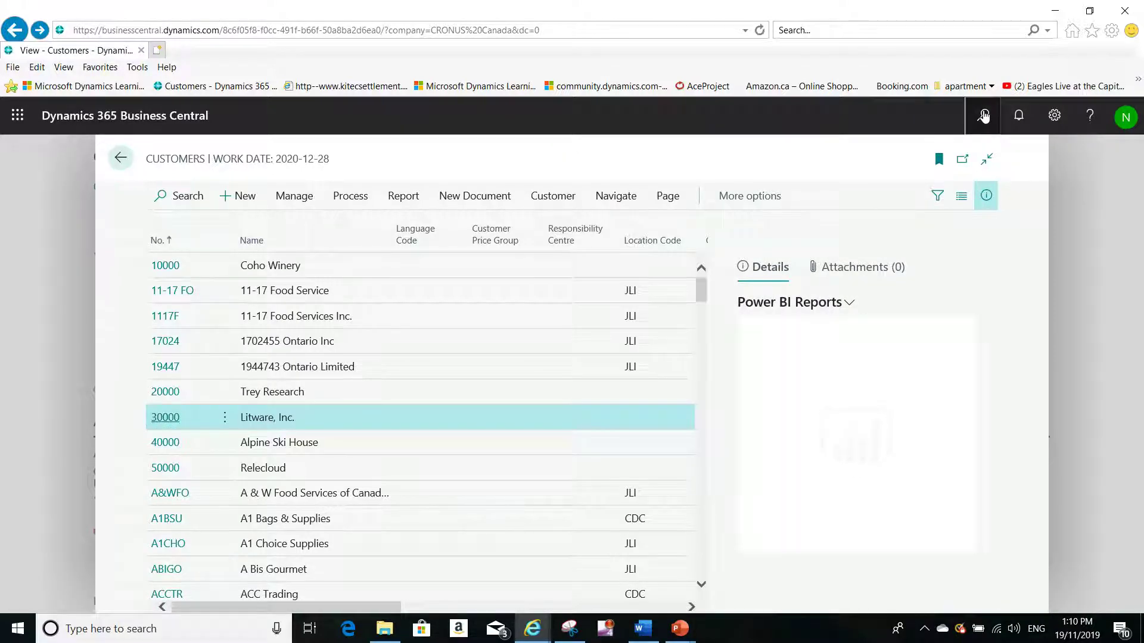
Search for "general ledger setup" and open the General Ledger Setup page
left_click(983, 116)
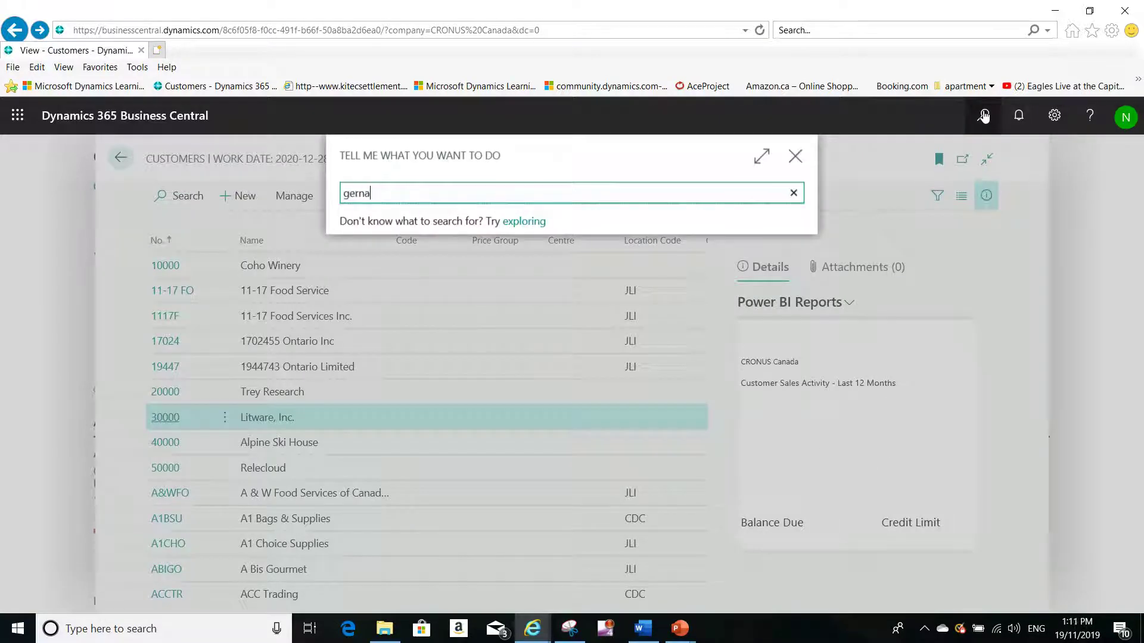
type("gerna")
key("BackSpace")
key("BackSpace")
key("BackSpace")
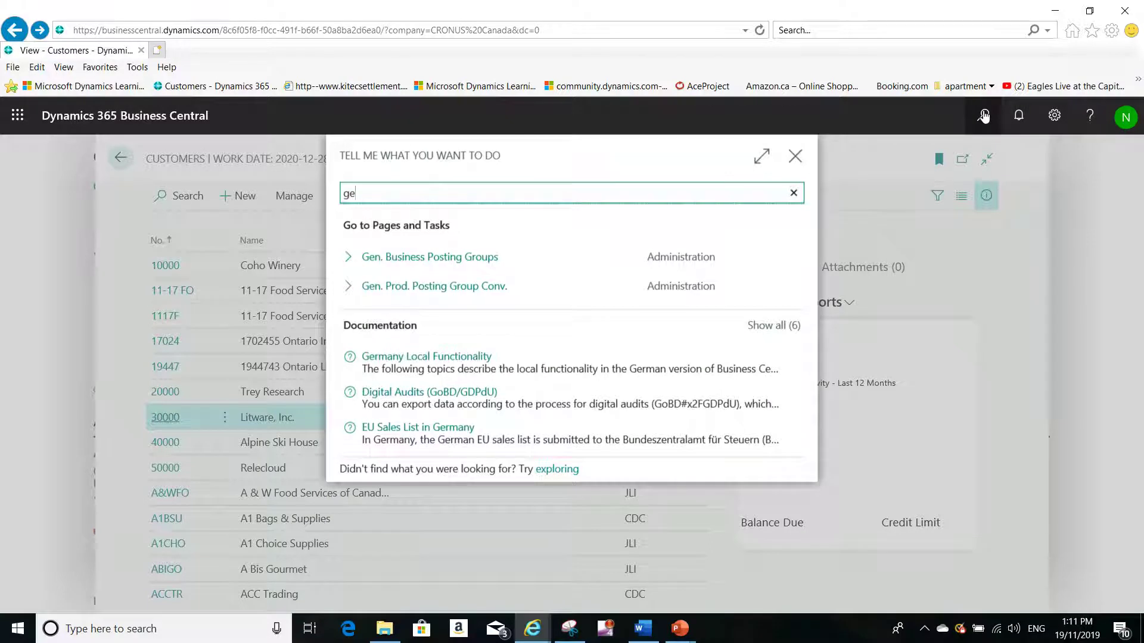
type("neral")
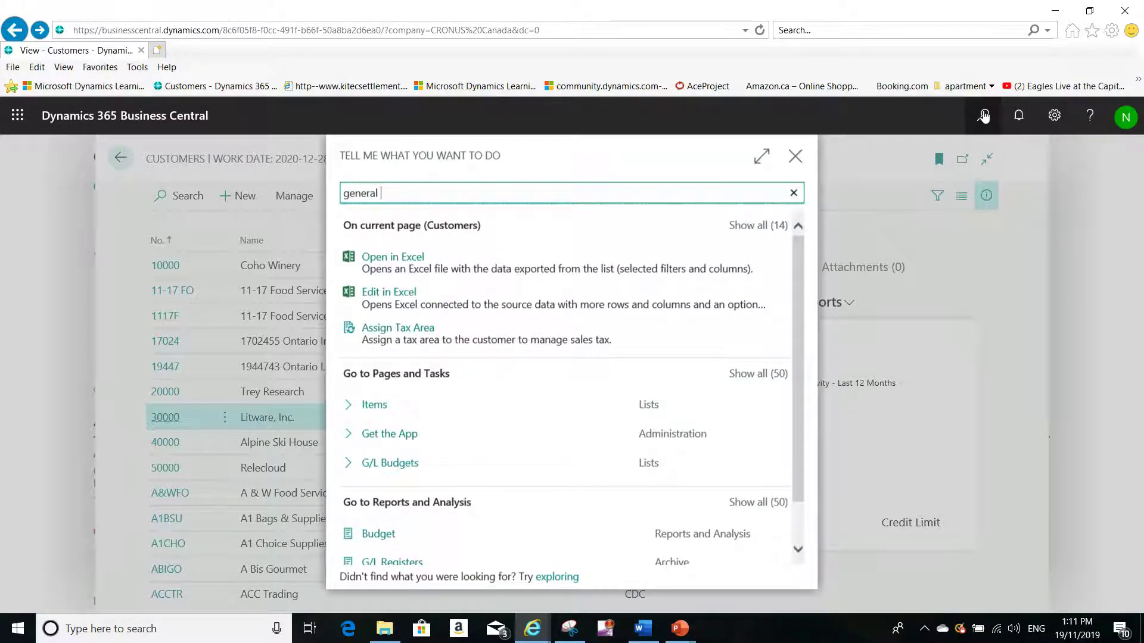
type(" ledger ")
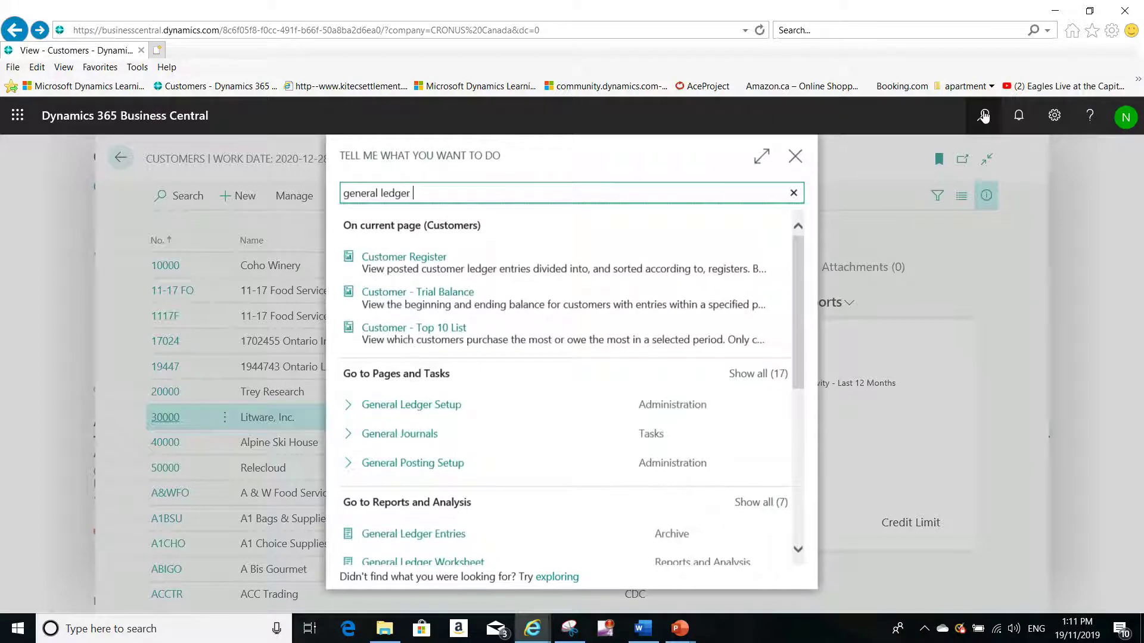
type("setup")
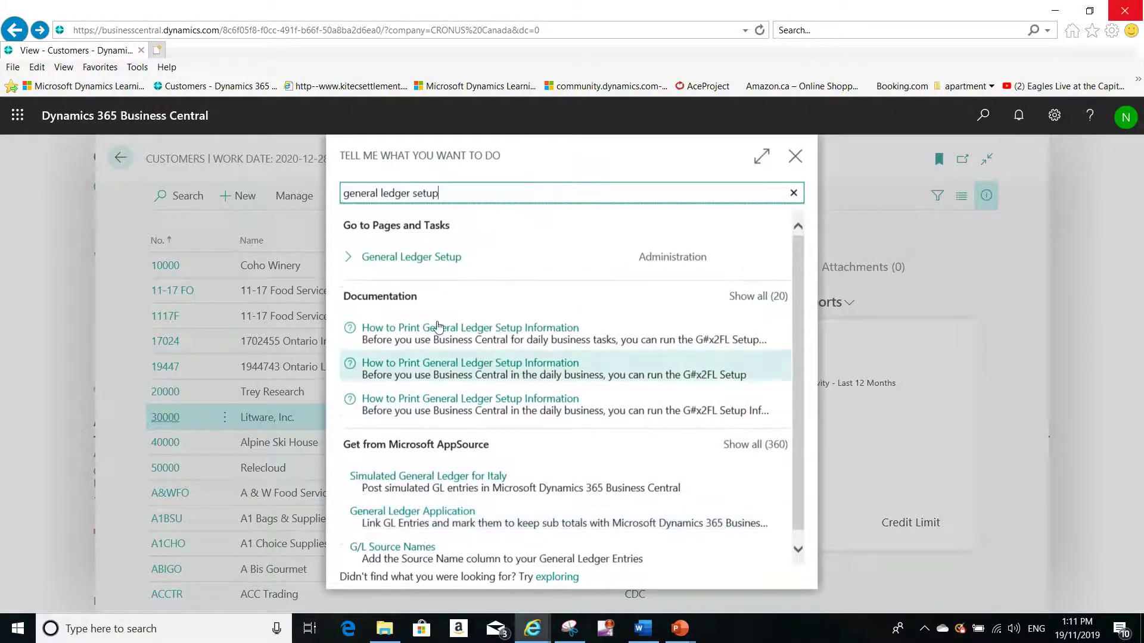
left_click(440, 271)
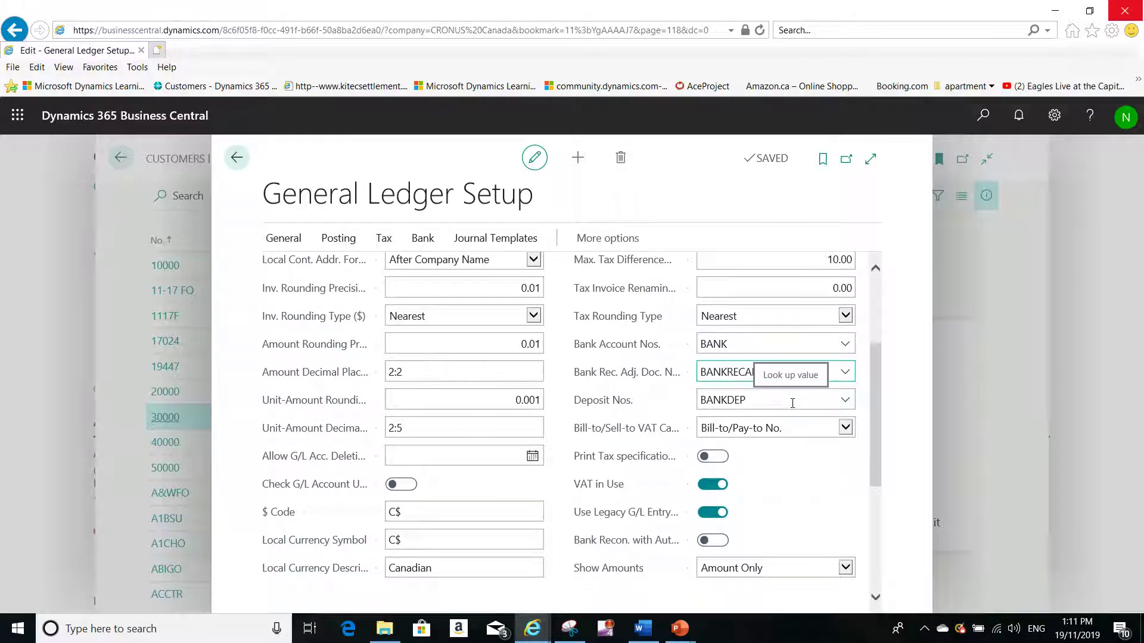
Look through the General Ledger Setup fields and check the Pmt. Disc. Excl. Tax option in the General section
scroll(792, 405, "down", 4)
scroll(790, 409, "up", 5)
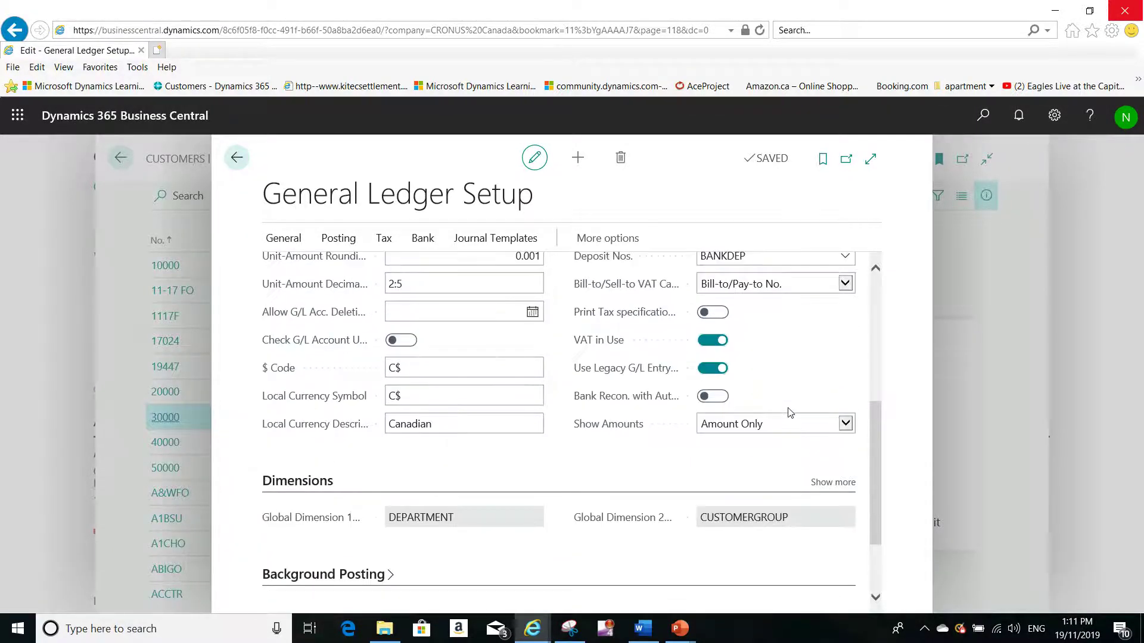
scroll(789, 411, "up", 2)
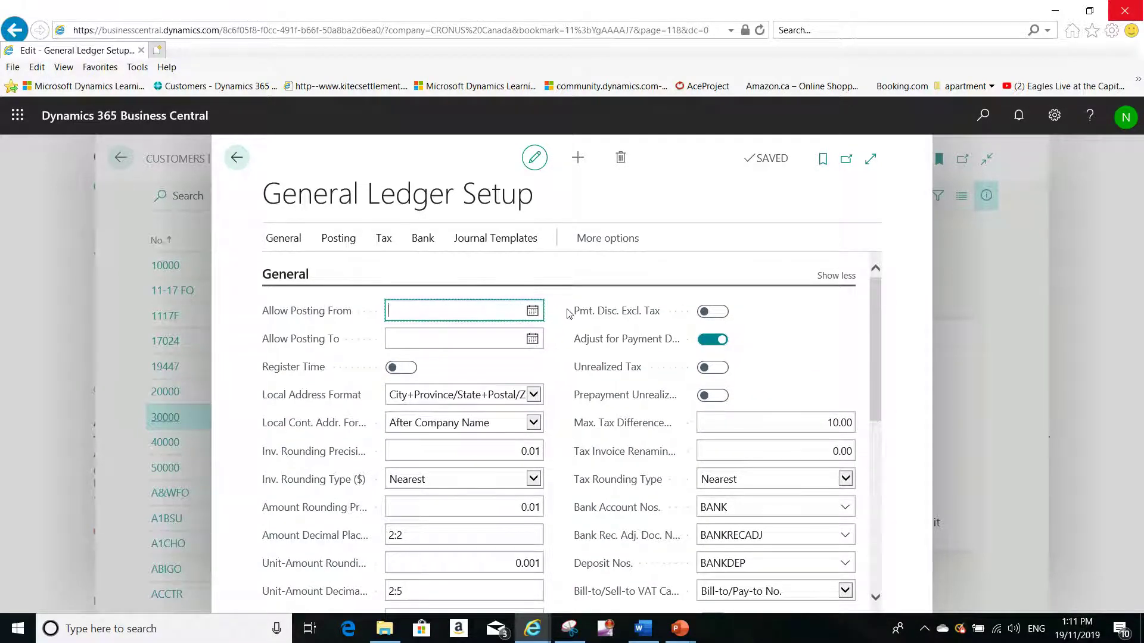
mouse_move(658, 314)
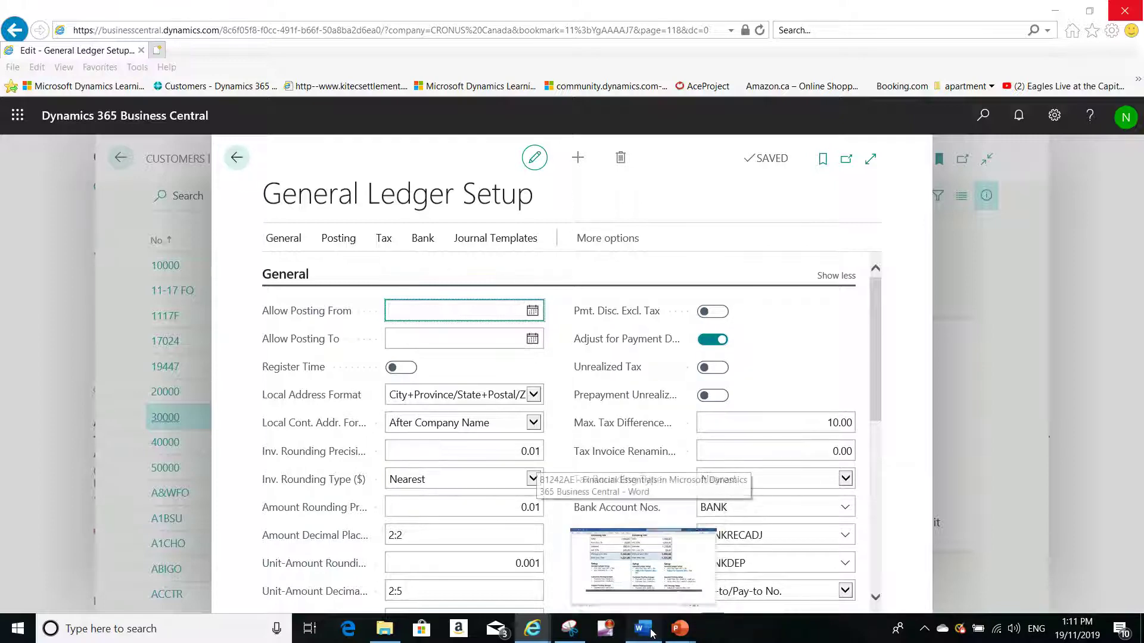
Consult the payment discount setup table in the Word document, and return to General Ledger Setup to read the Adjust for Payment Disc. description
left_click(655, 554)
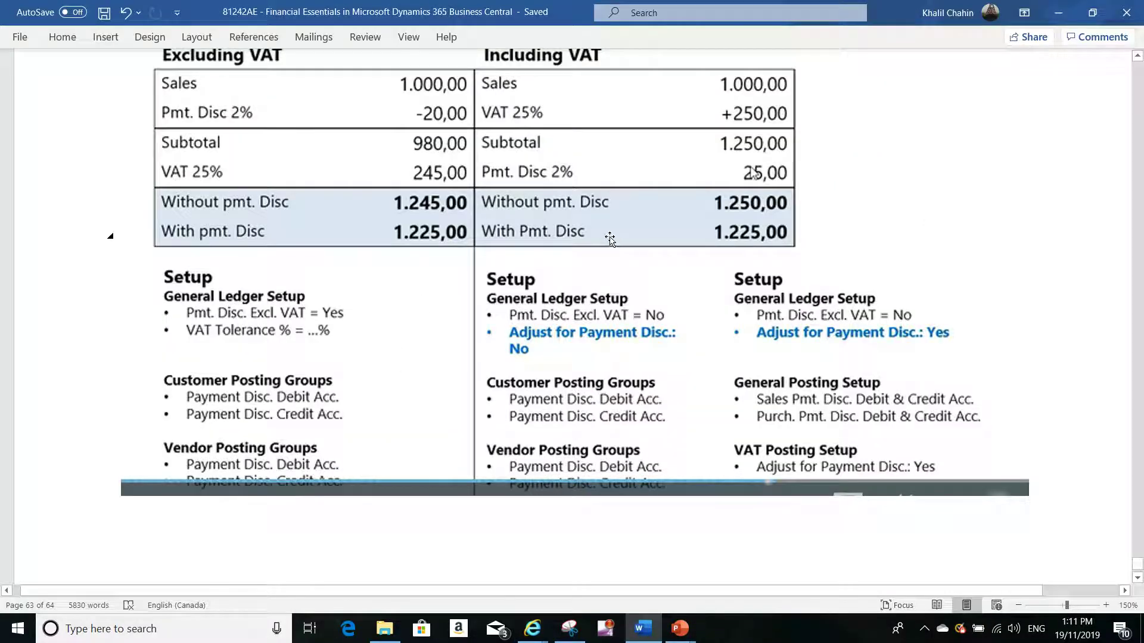
mouse_move(536, 630)
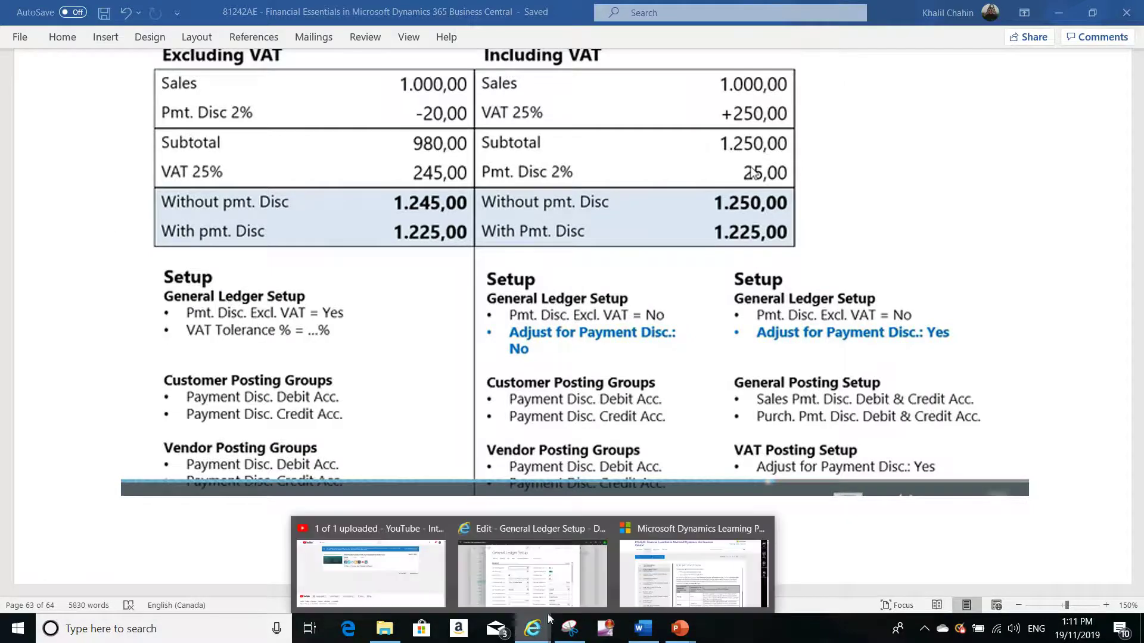
left_click(542, 569)
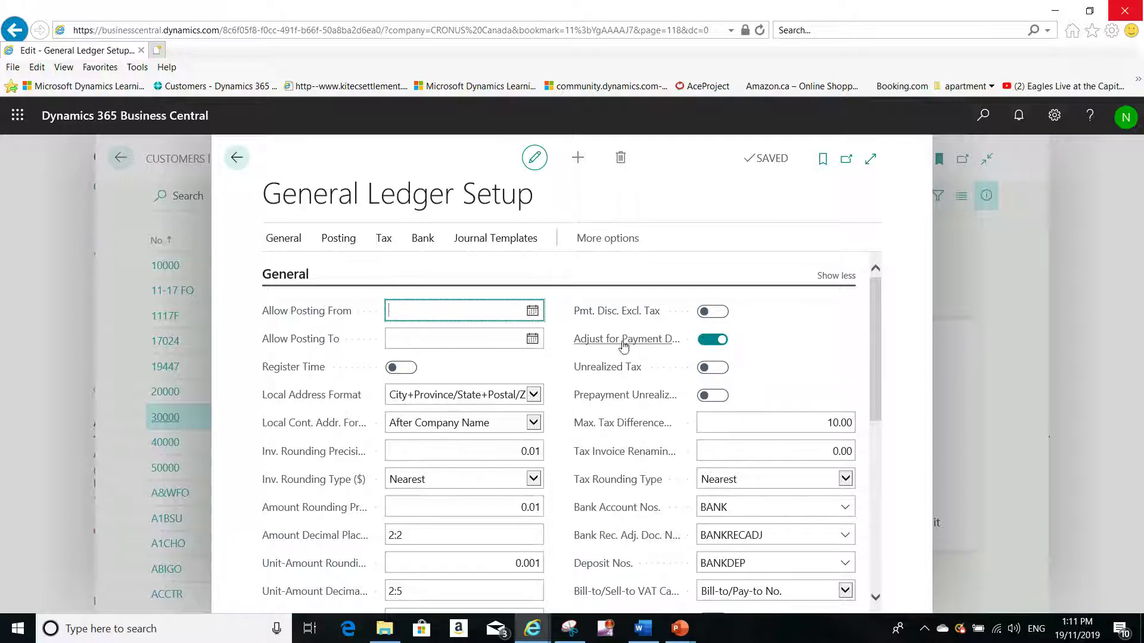
mouse_move(614, 339)
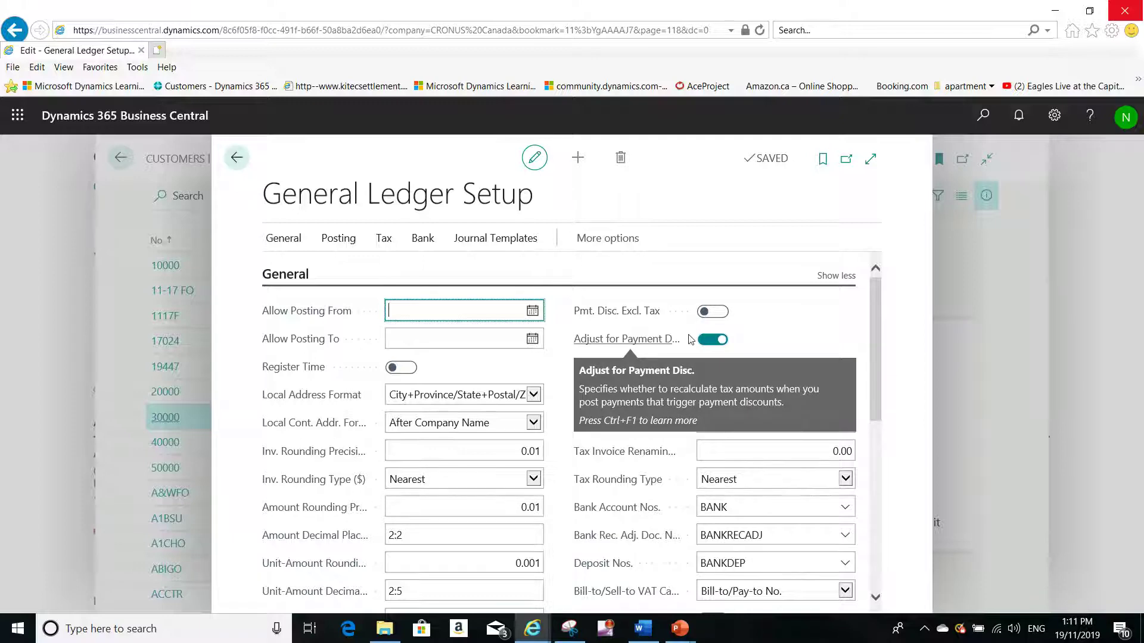
Switch to the Word document to review the Payment Discount Setup and General Posting Setup illustrations, and return to Business Central
left_click(643, 629)
scroll(524, 337, "up", 3)
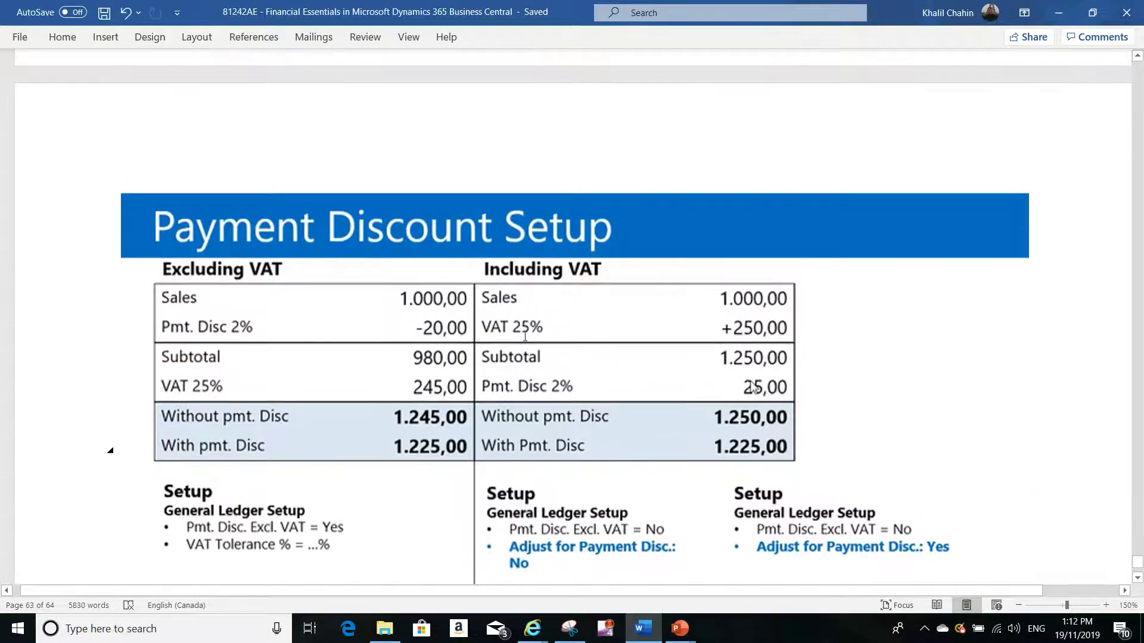
scroll(525, 336, "up", 15)
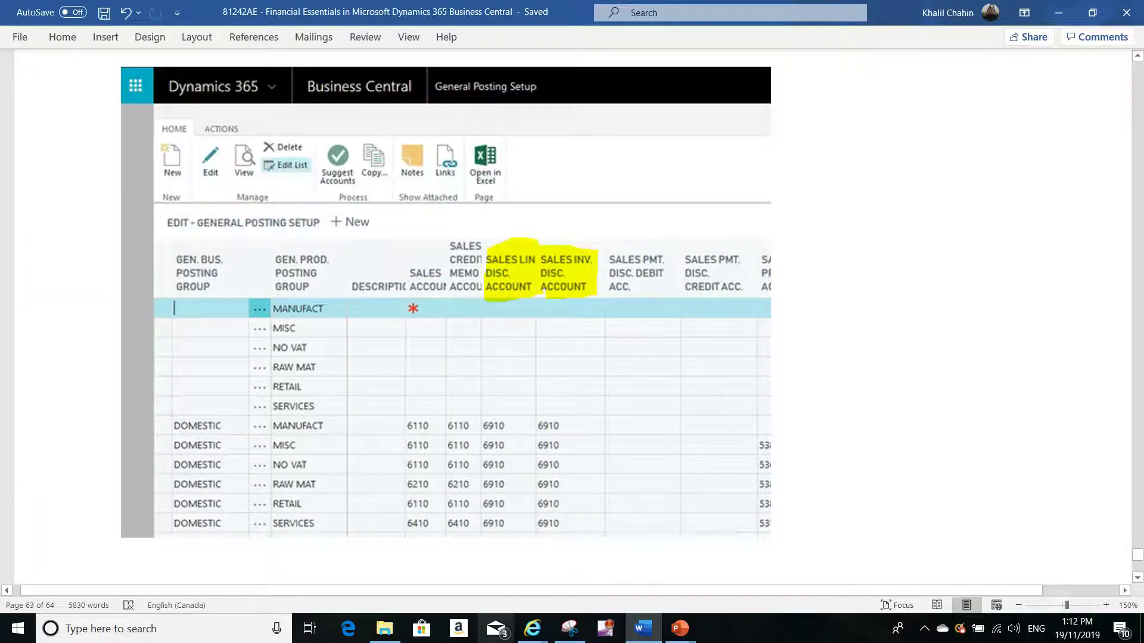
mouse_move(532, 629)
left_click(545, 595)
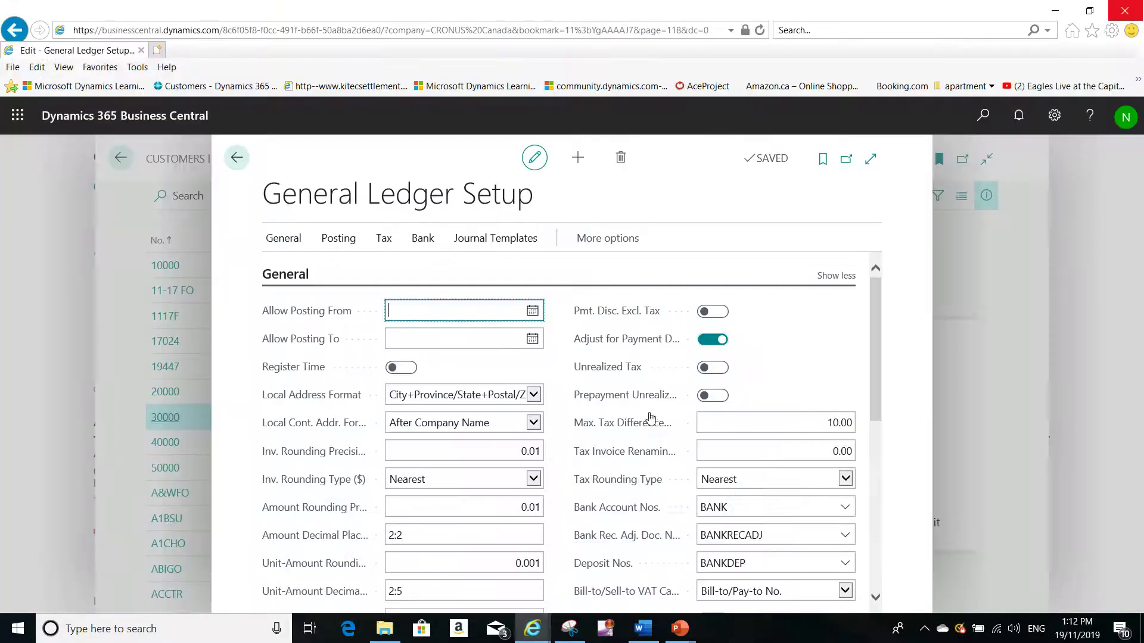
Close General Ledger Setup, and search for "general posting se" to open the General Posting Setup page
key("Escape")
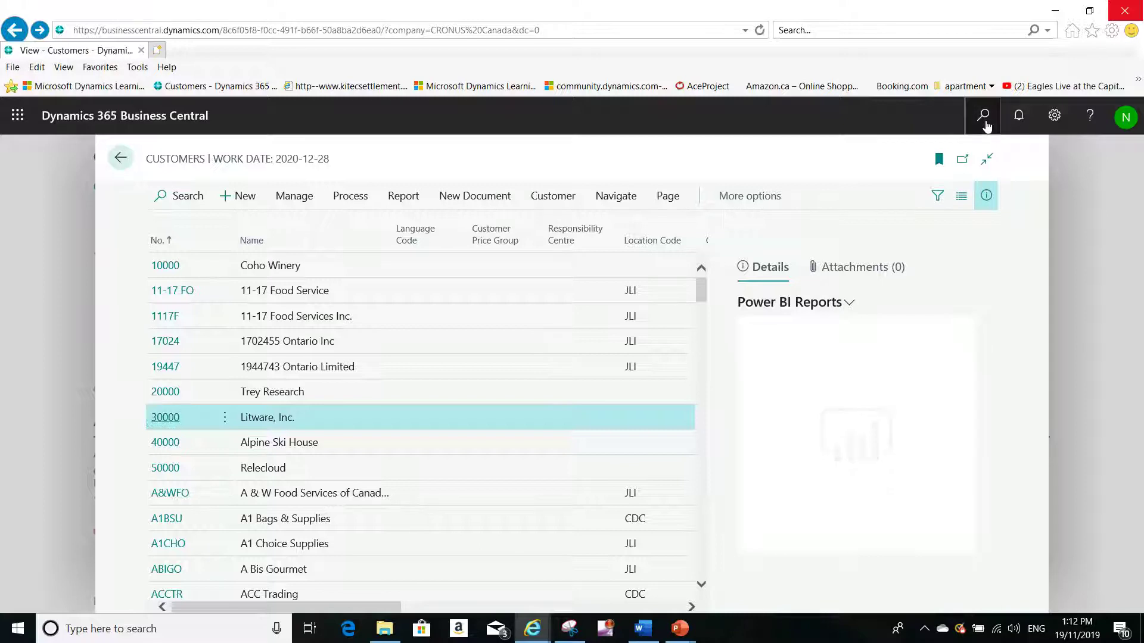
left_click(983, 117)
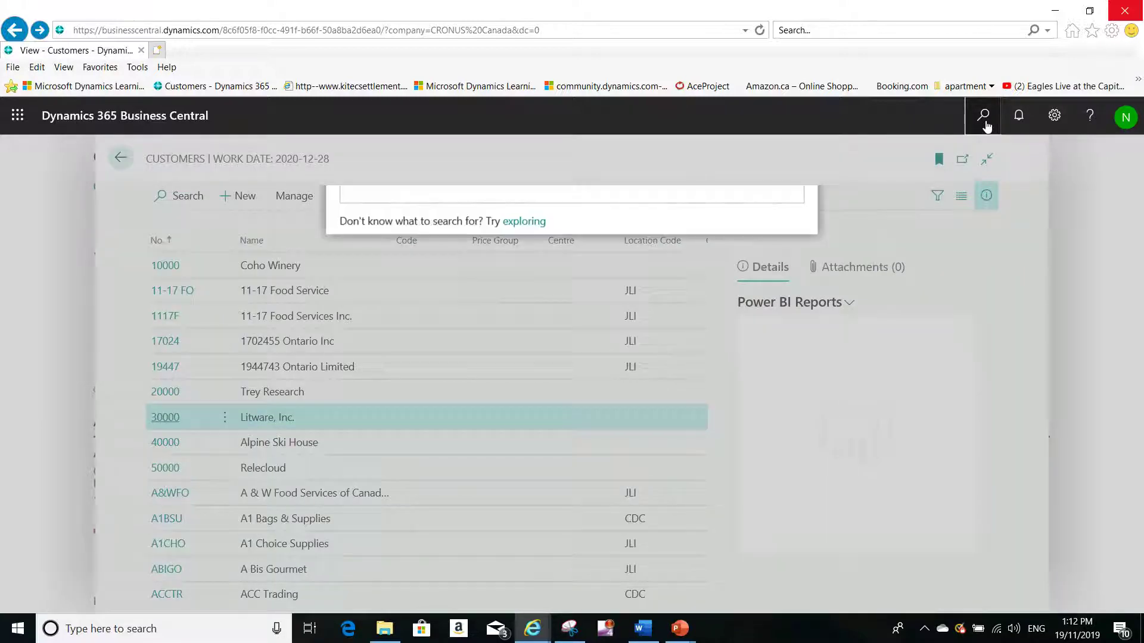
type("g")
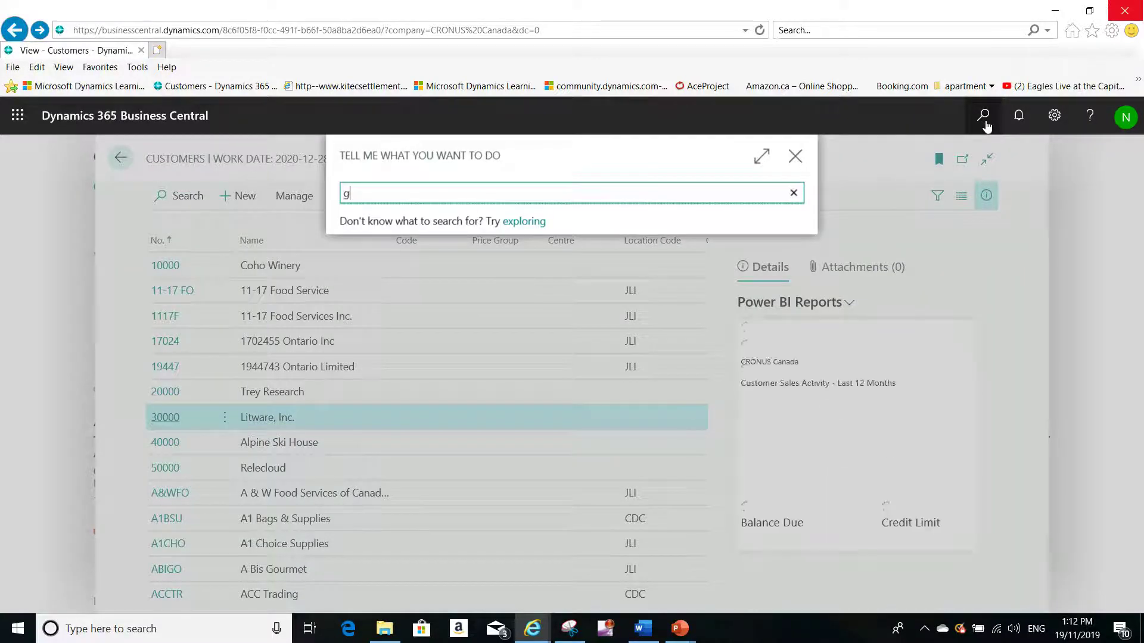
key("BackSpace")
key("BackSpace")
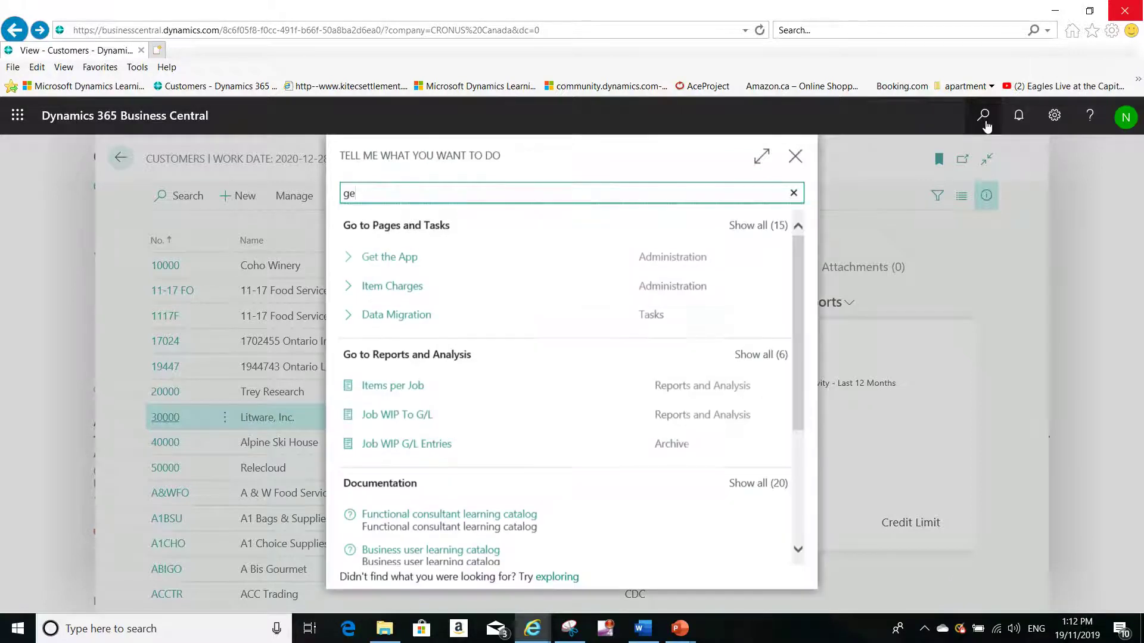
type("neral")
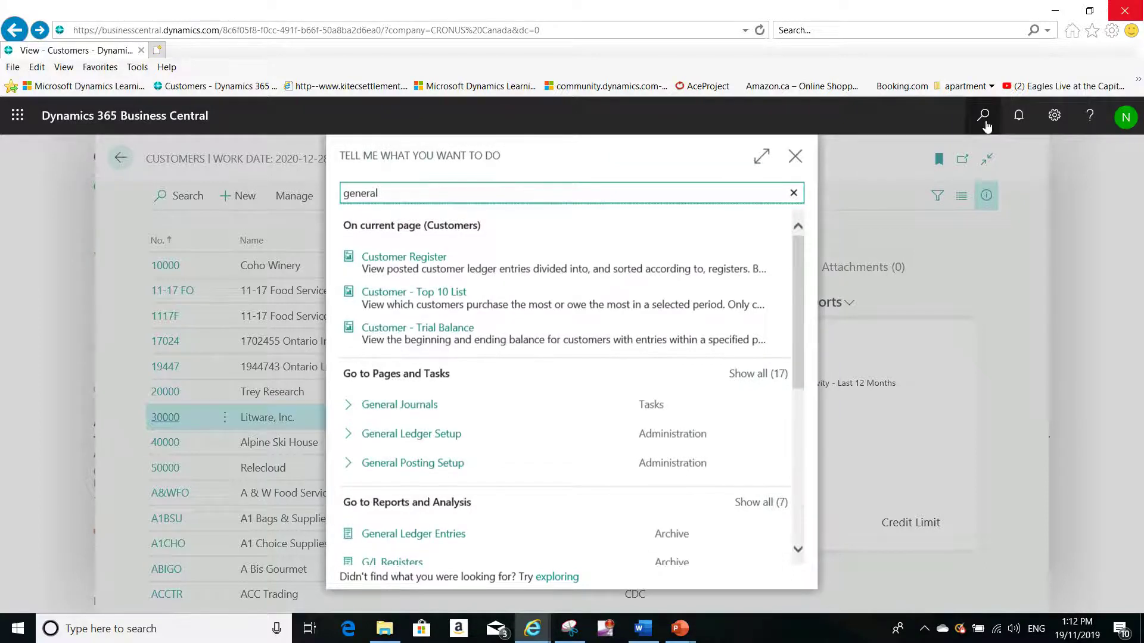
type(" pos")
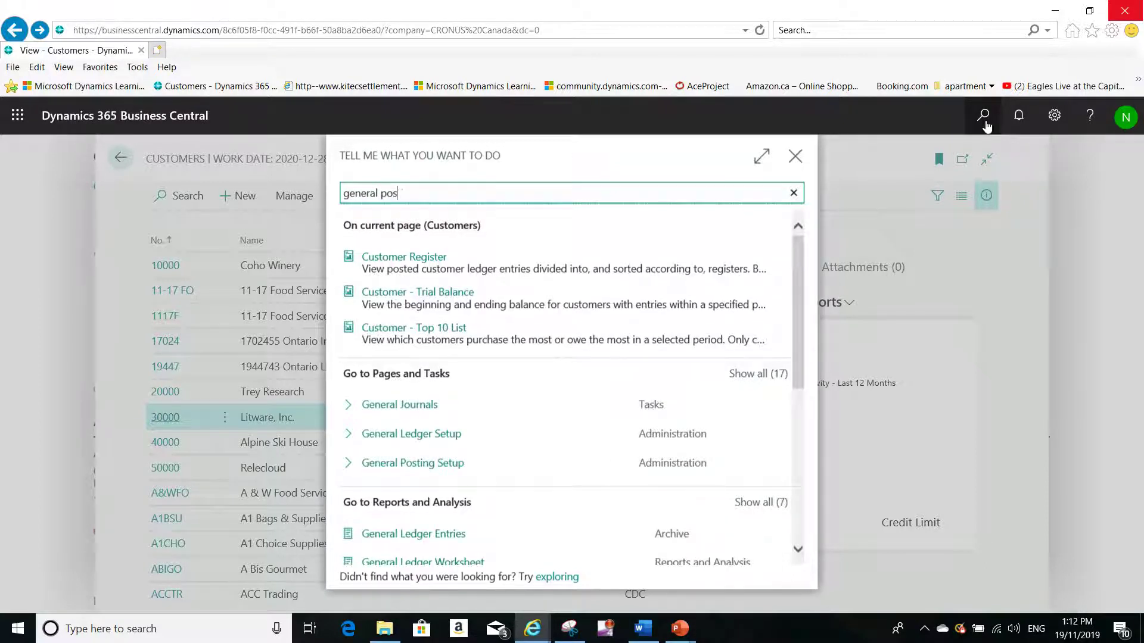
type("ting se")
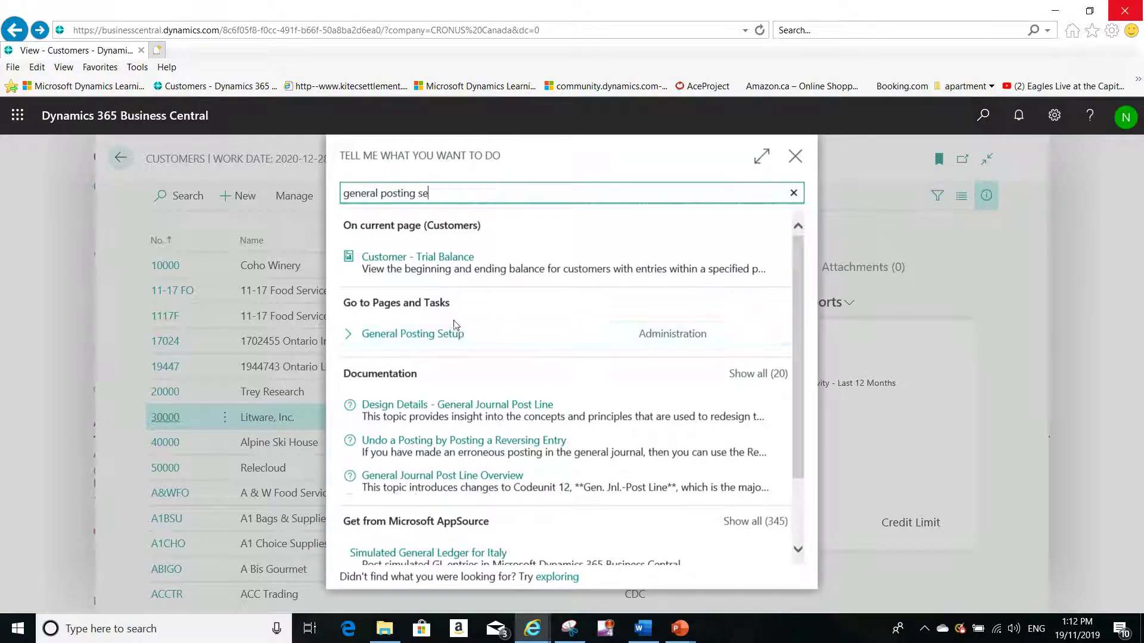
left_click(447, 338)
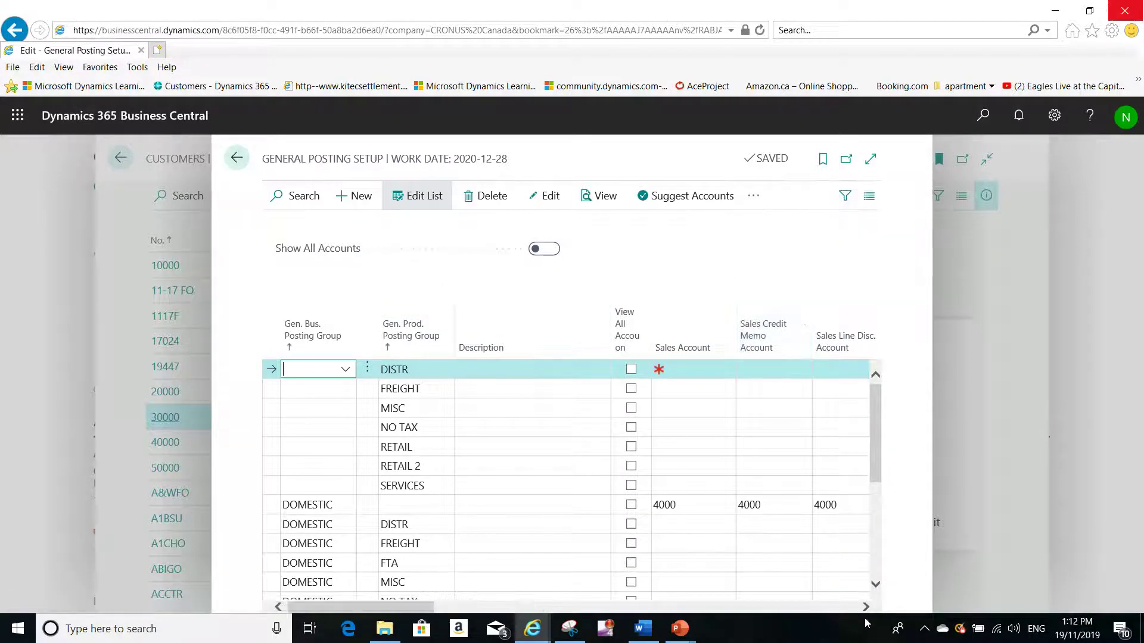
Examine the purchase payment discount debit and credit account columns and the neighbouring payment tolerance columns in General Posting Setup
left_click_drag(865, 608, 867, 610)
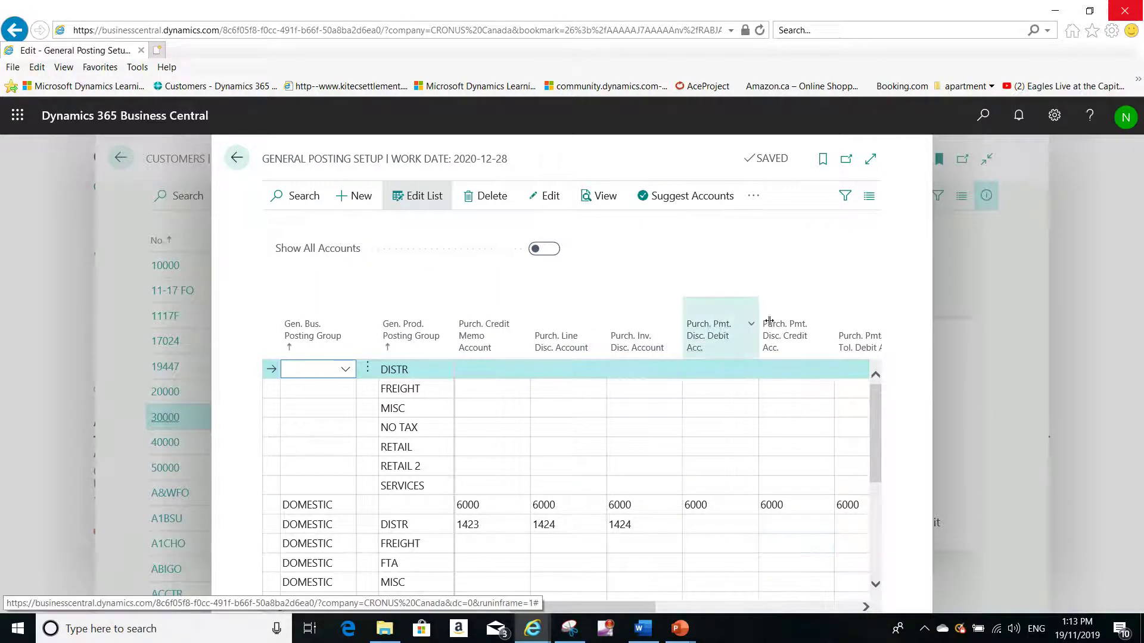
mouse_move(723, 336)
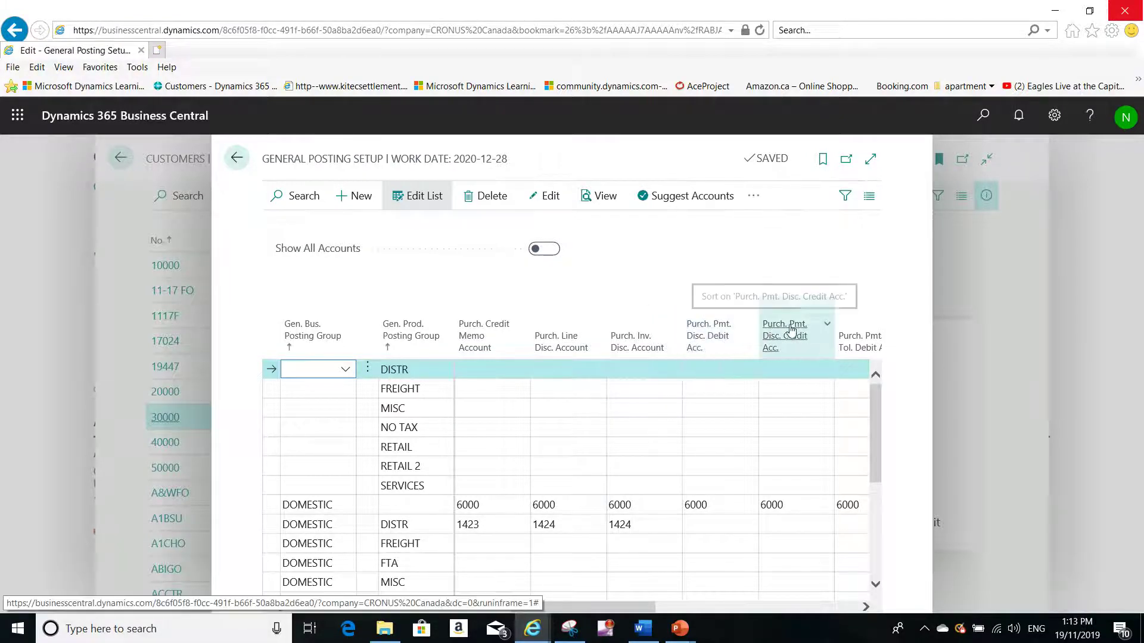
mouse_move(790, 339)
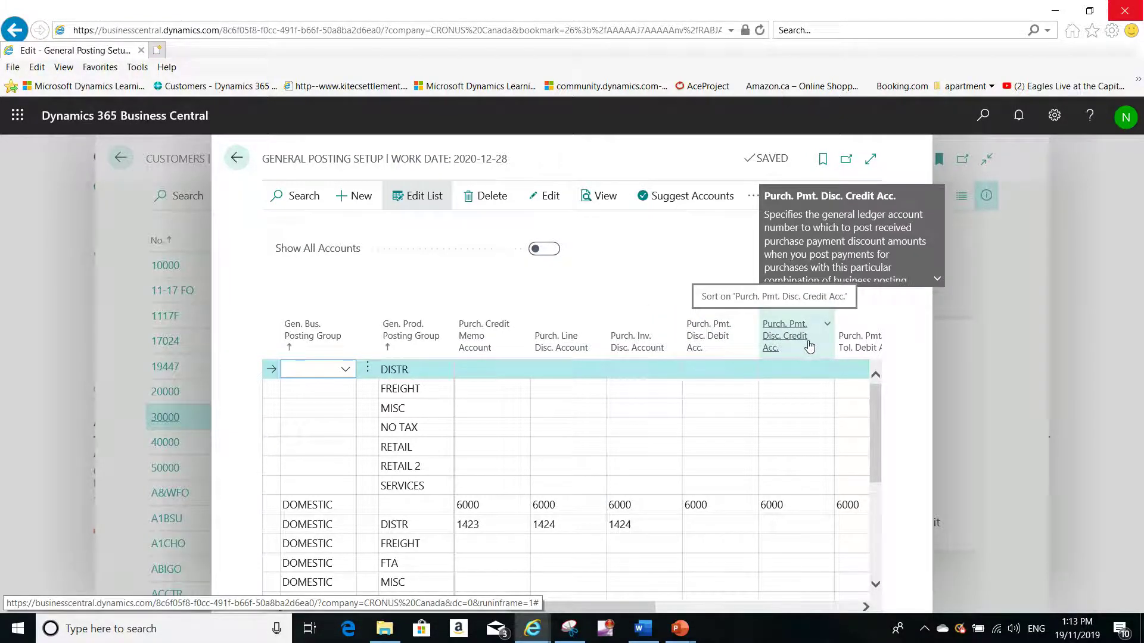
left_click(865, 607)
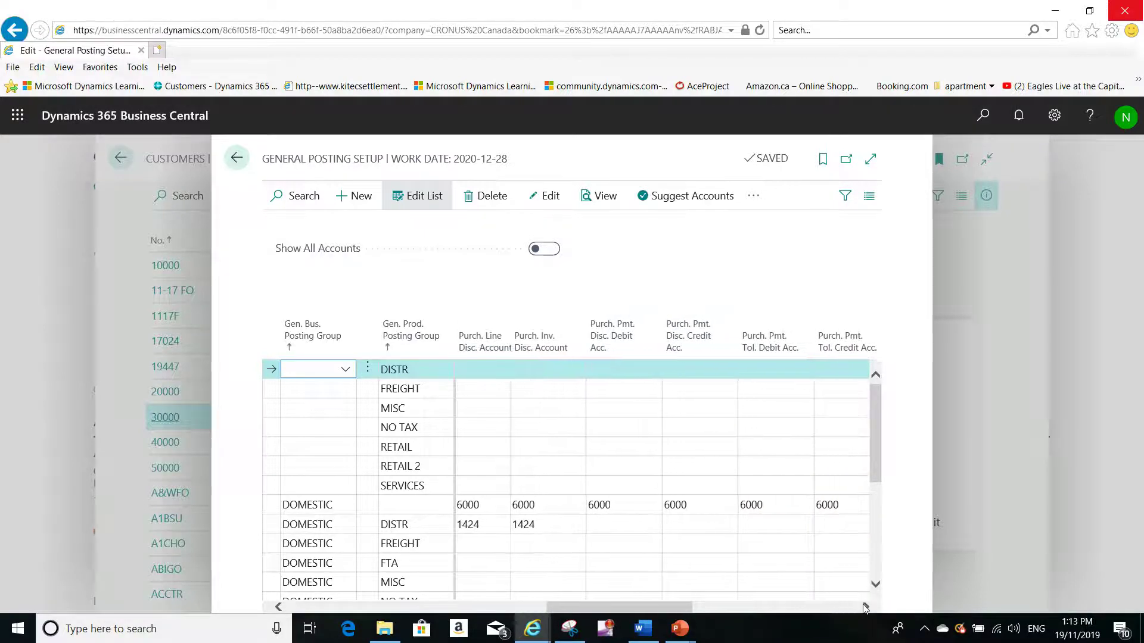
left_click(866, 606)
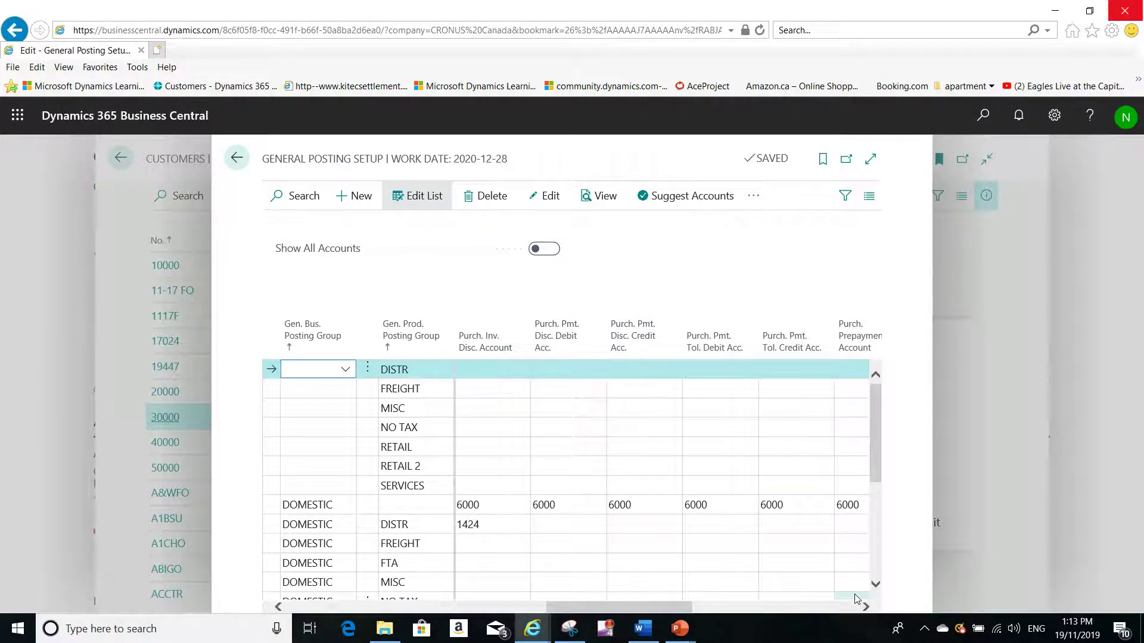